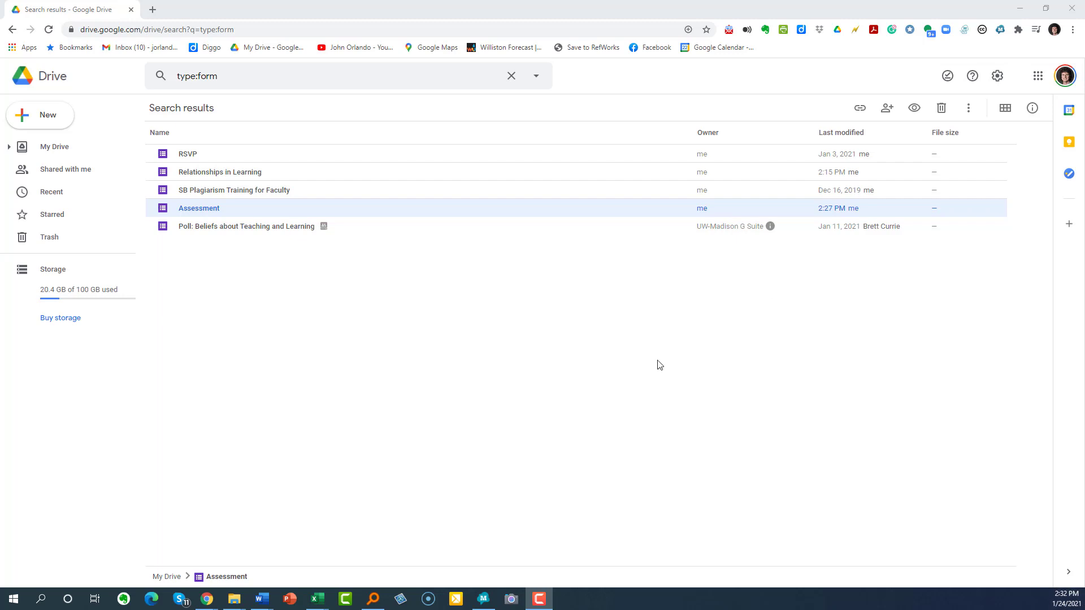
- Create a new Google Form from the Assessment template in the template gallery
{"action": "left_click", "coordinate": [23, 116]}
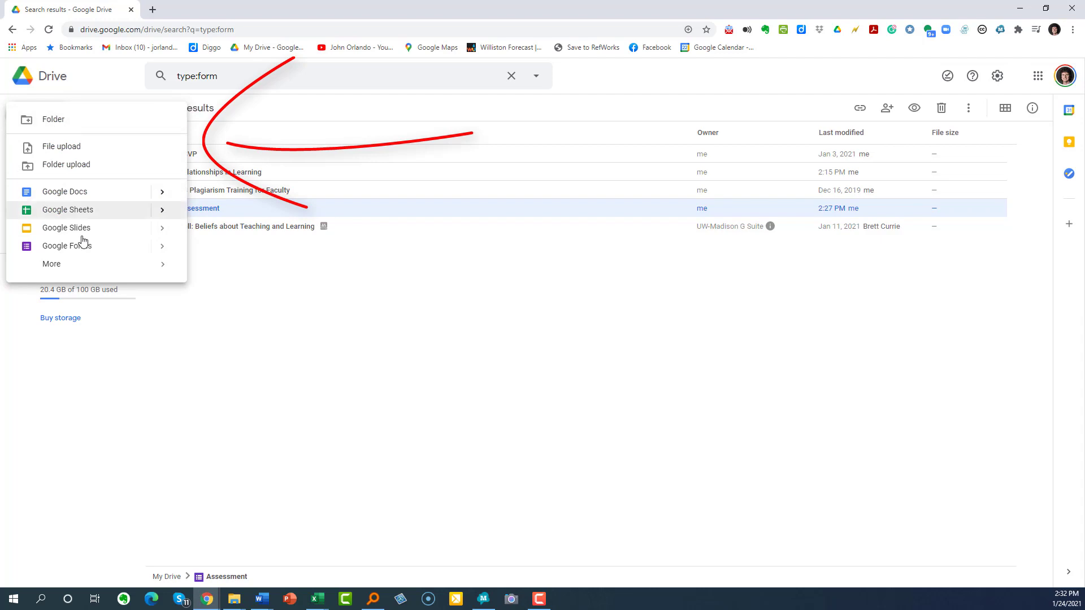
{"action": "left_click", "coordinate": [163, 247]}
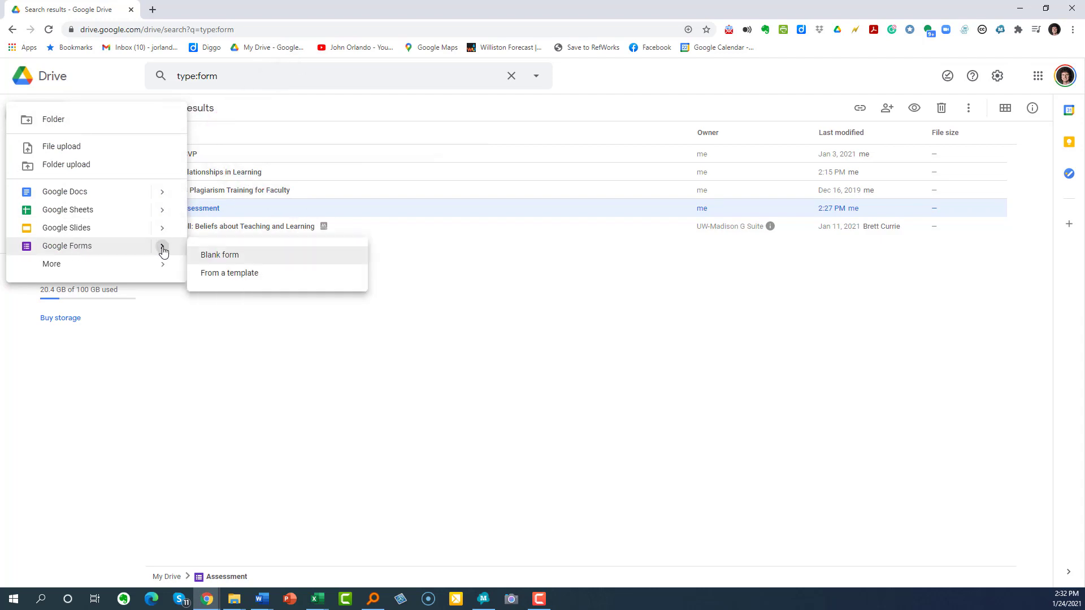
{"action": "left_click", "coordinate": [224, 274]}
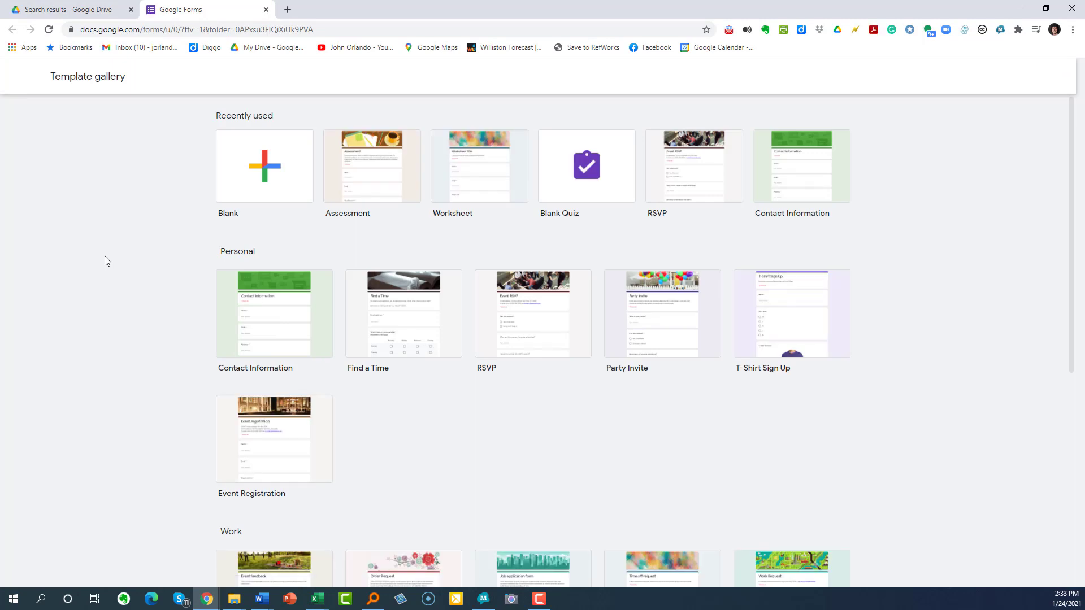
{"action": "scroll", "coordinate": [107, 261], "scroll_direction": "down", "scroll_amount": 4}
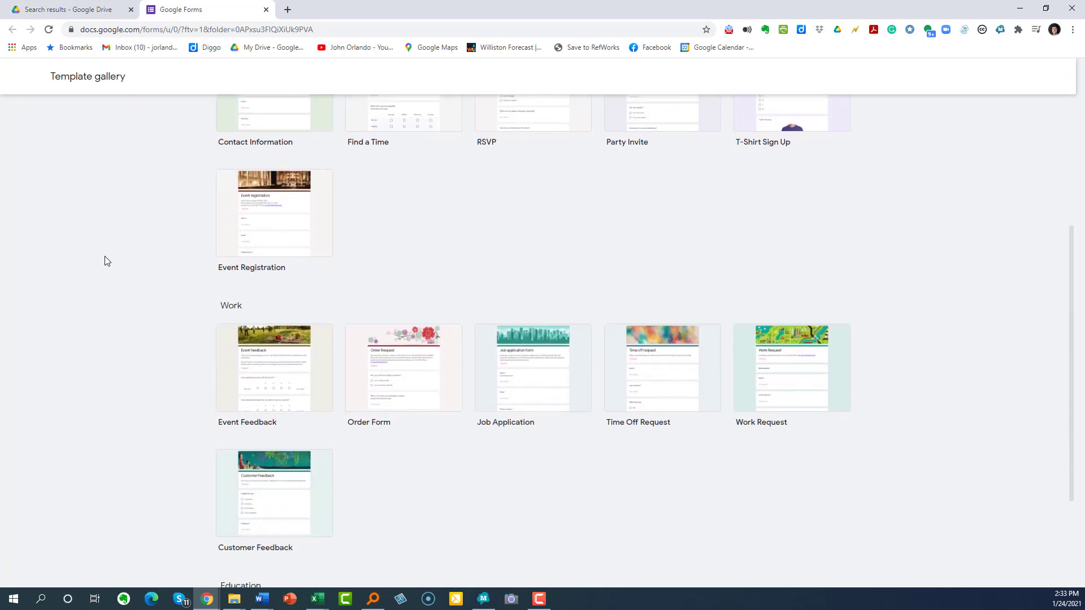
{"action": "scroll", "coordinate": [108, 261], "scroll_direction": "down", "scroll_amount": 3}
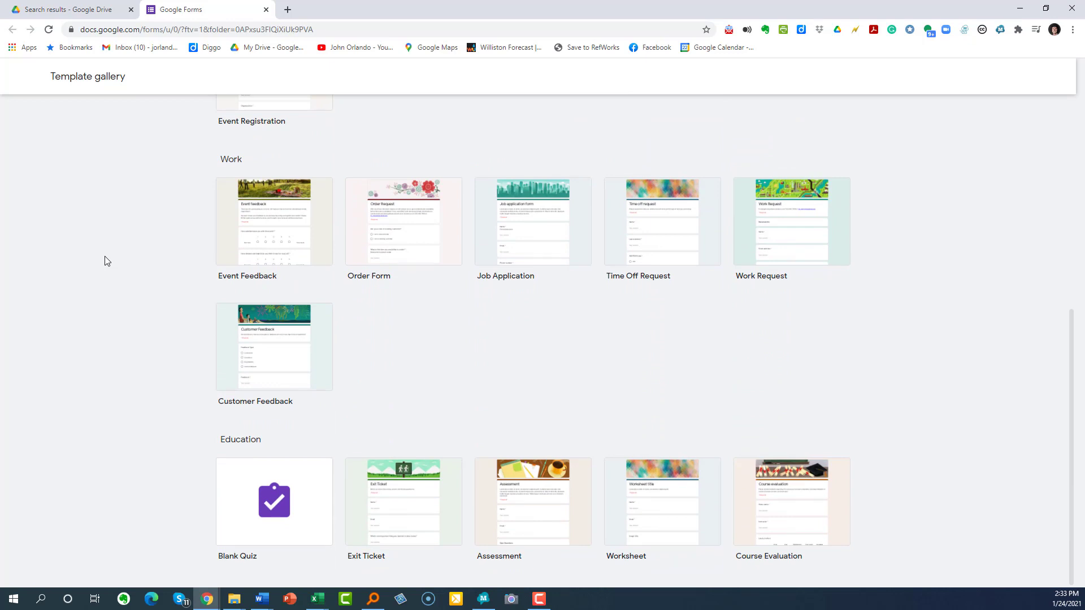
{"action": "scroll", "coordinate": [108, 261], "scroll_direction": "up", "scroll_amount": 7}
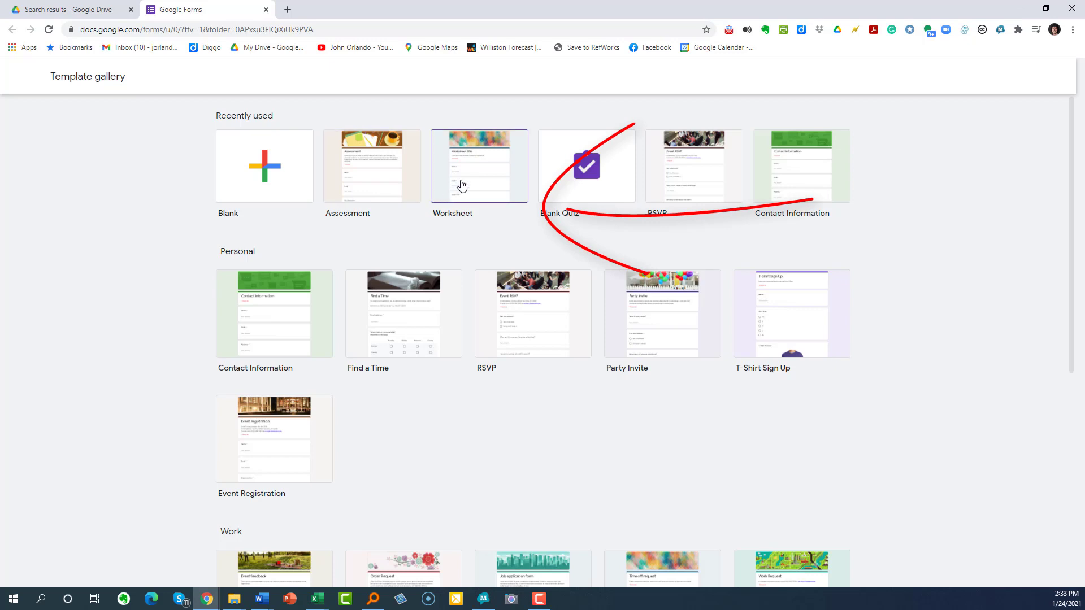
{"action": "left_click", "coordinate": [373, 162]}
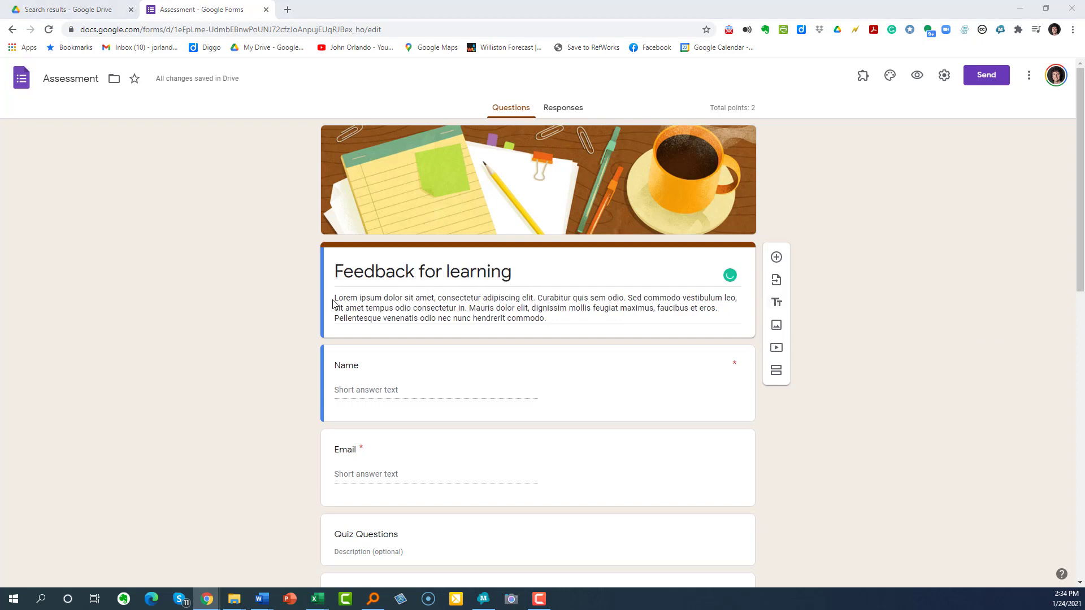
- Replace the form's placeholder description with "This microlesson teaches faculty how to provide quality feedback to students"
{"action": "triple_click", "coordinate": [424, 314]}
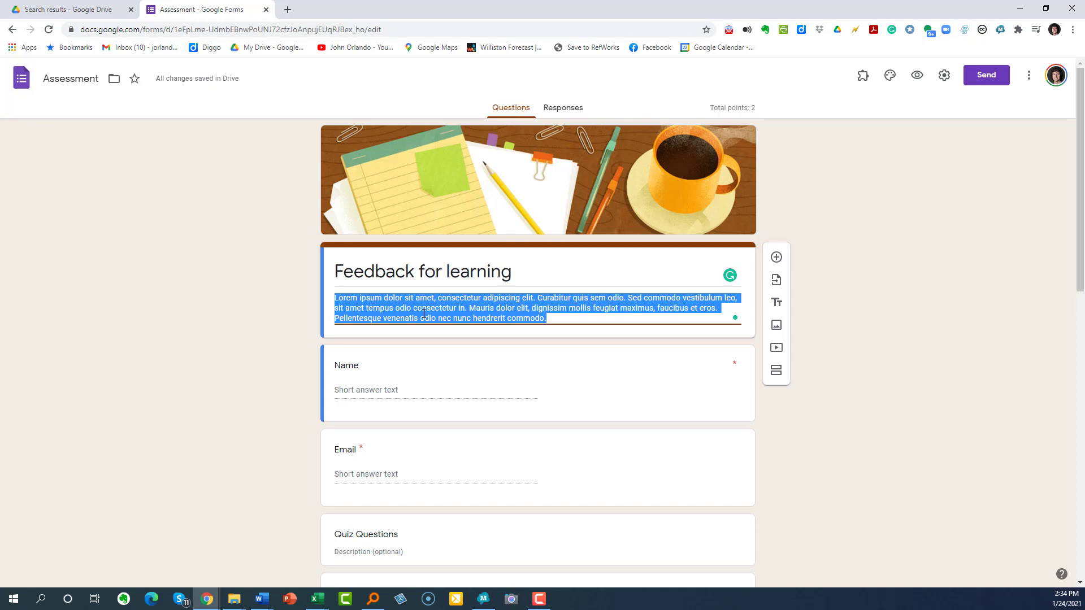
{"action": "type", "text": "This microlesson teaches faculty how to provide quality feedback to students"}
- Delete the "Quiz Questions" title block between the Email field and the first question
{"action": "scroll", "coordinate": [252, 374], "scroll_direction": "down", "scroll_amount": 2}
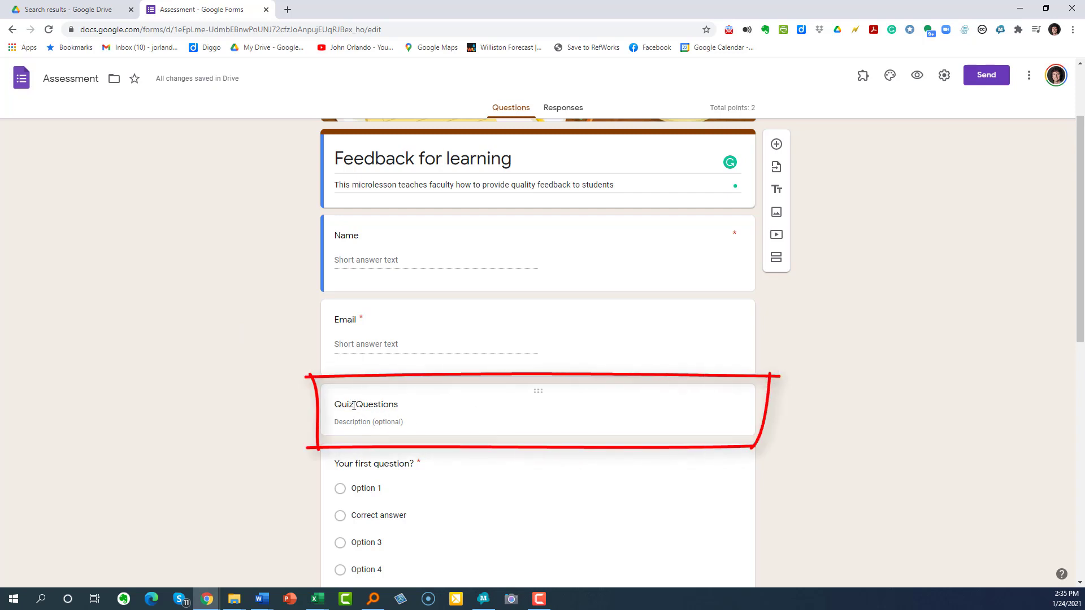
{"action": "left_click", "coordinate": [539, 392]}
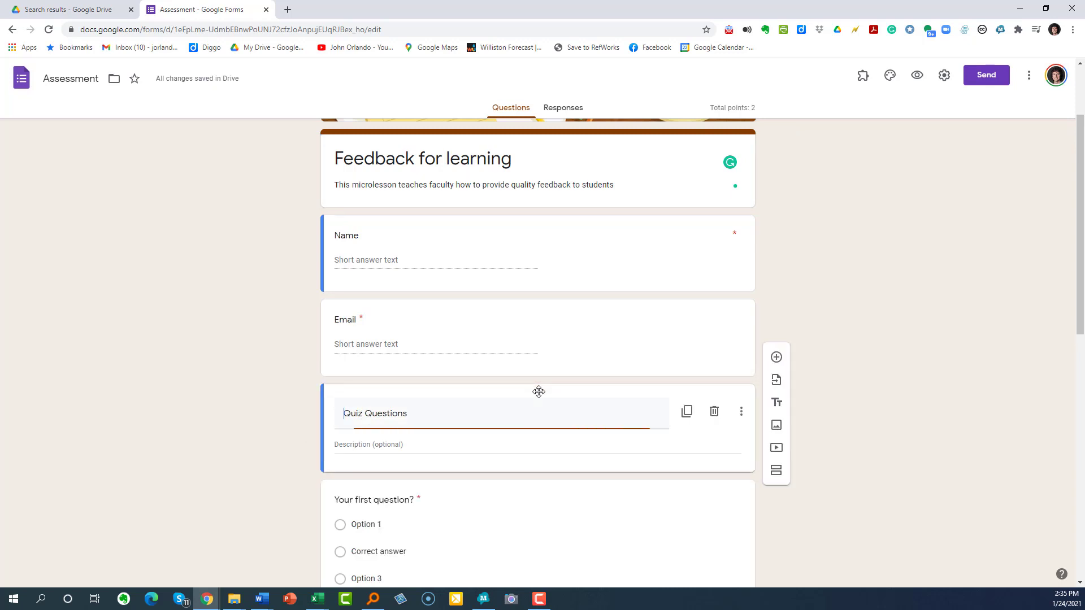
{"action": "left_click", "coordinate": [715, 411]}
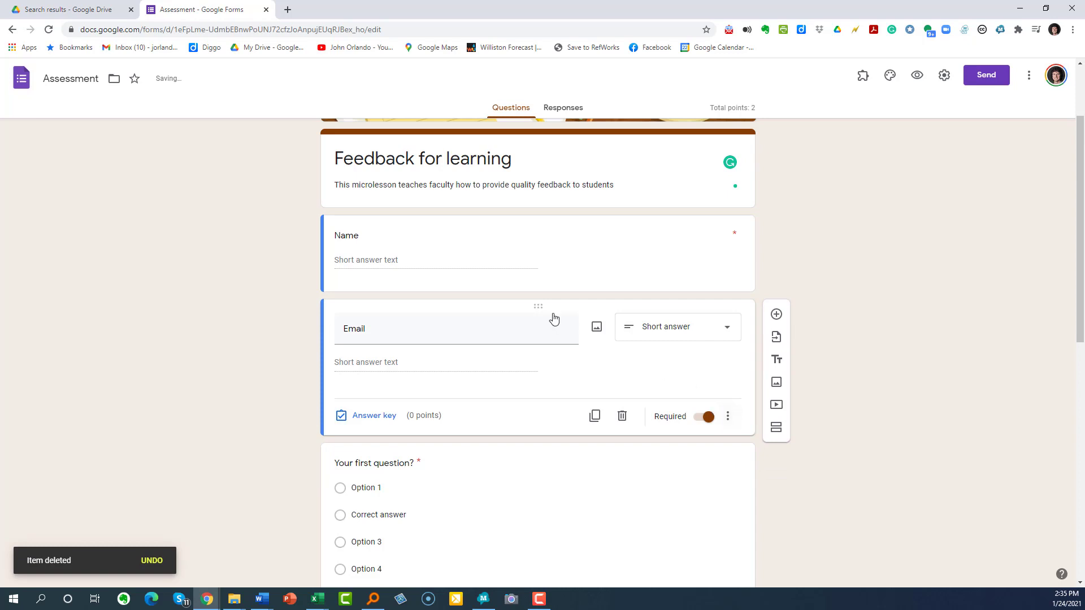
- Add a new section after the first question and move that question into the new section, directly below its heading
{"action": "left_click", "coordinate": [421, 447]}
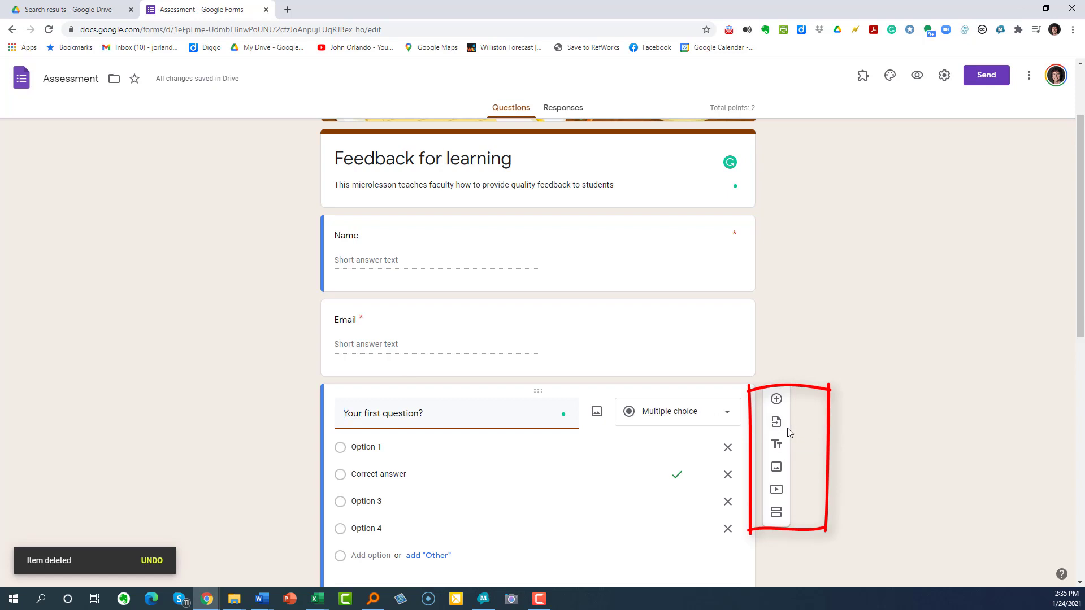
{"action": "left_click", "coordinate": [777, 513]}
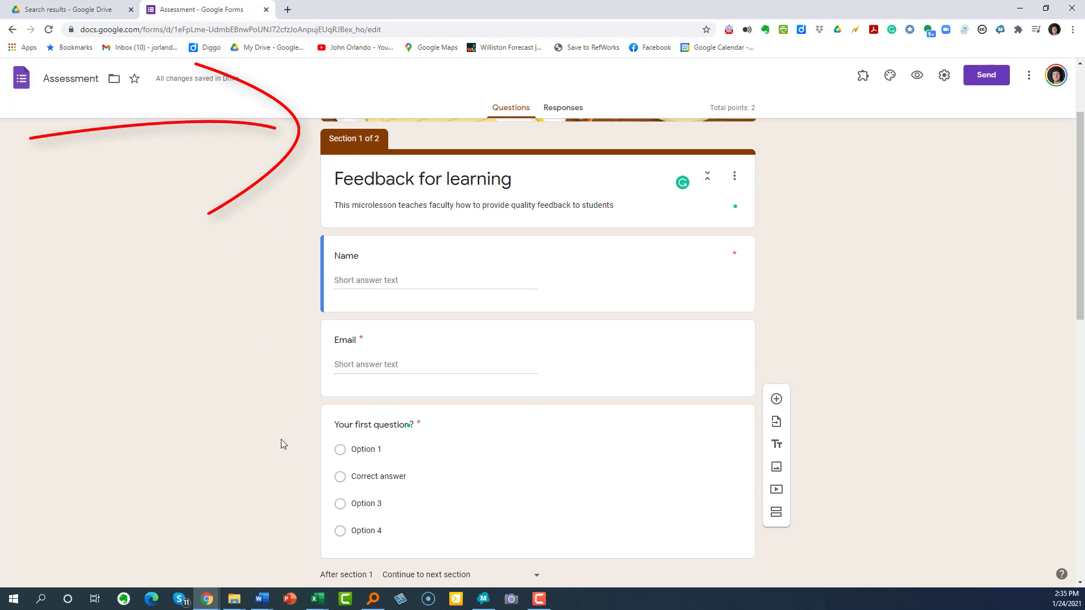
{"action": "scroll", "coordinate": [264, 450], "scroll_direction": "down", "scroll_amount": 4}
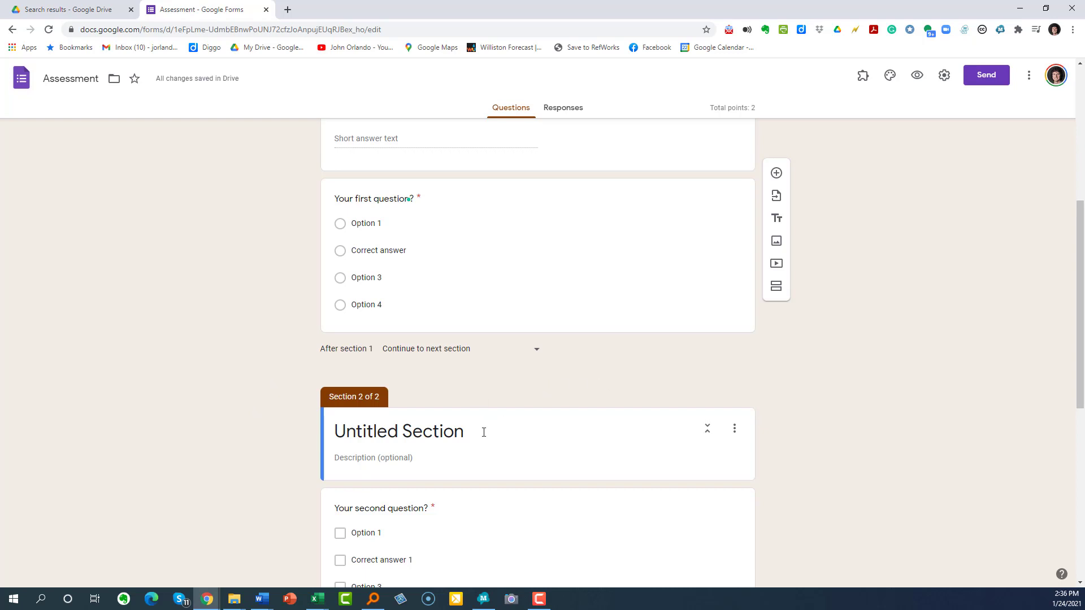
{"action": "scroll", "coordinate": [482, 432], "scroll_direction": "up", "scroll_amount": 2}
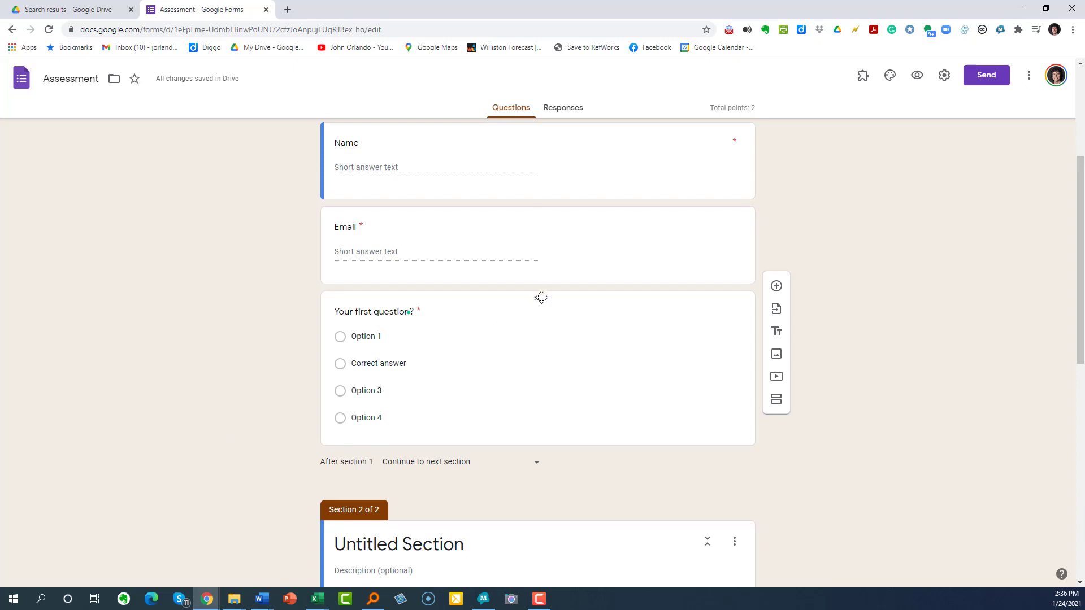
{"action": "left_click_drag", "start_coordinate": [541, 297], "coordinate": [559, 446]}
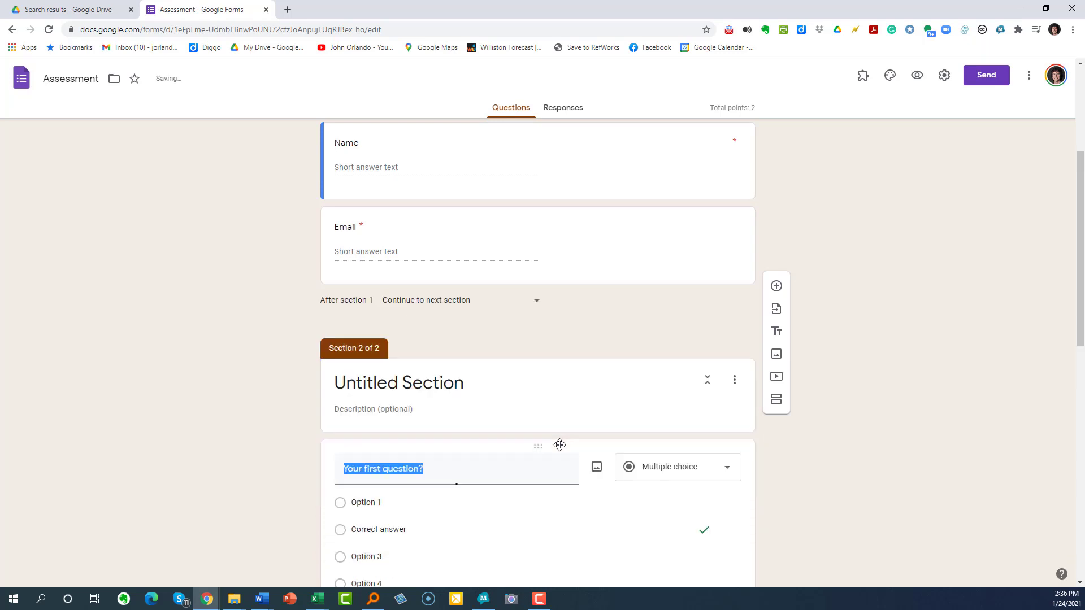
- Title the second section "Questions"
{"action": "scroll", "coordinate": [531, 373], "scroll_direction": "up", "scroll_amount": 2}
{"action": "scroll", "coordinate": [532, 374], "scroll_direction": "up", "scroll_amount": 3}
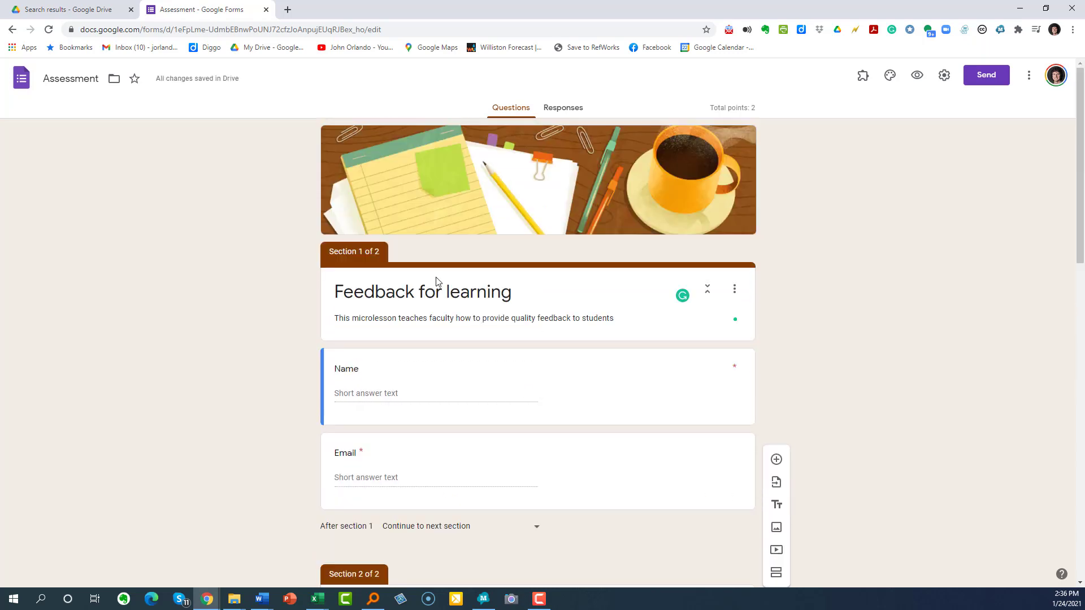
{"action": "scroll", "coordinate": [419, 390], "scroll_direction": "down", "scroll_amount": 4}
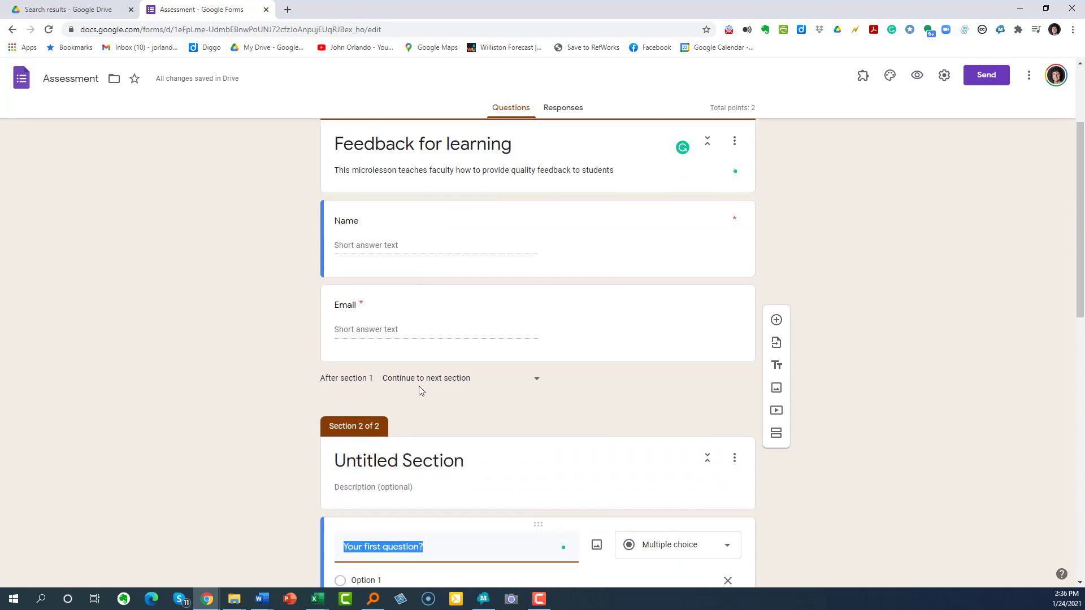
{"action": "left_click", "coordinate": [391, 394]}
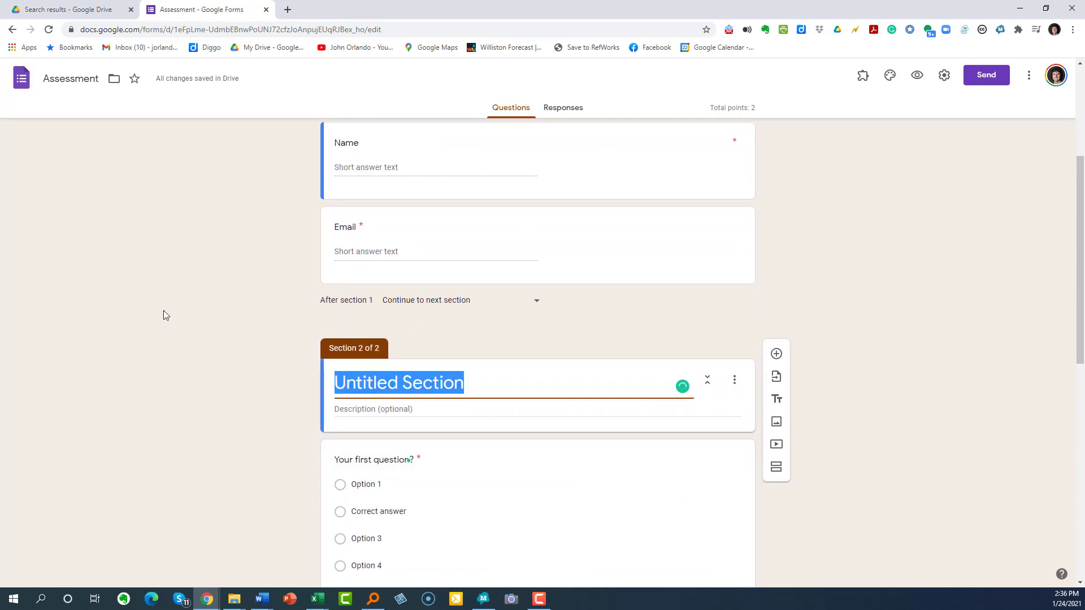
{"action": "type", "text": "Questions"}
{"action": "scroll", "coordinate": [473, 395], "scroll_direction": "down", "scroll_amount": 3}
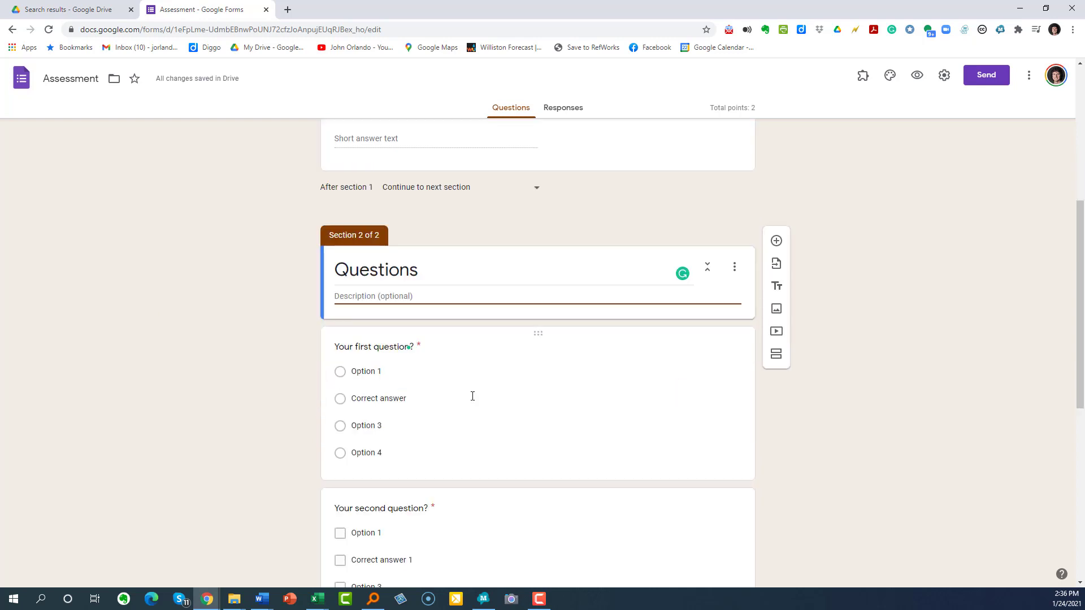
{"action": "key", "text": "Tab"}
{"action": "scroll", "coordinate": [473, 396], "scroll_direction": "up", "scroll_amount": 1}
{"action": "left_click", "coordinate": [460, 327]}
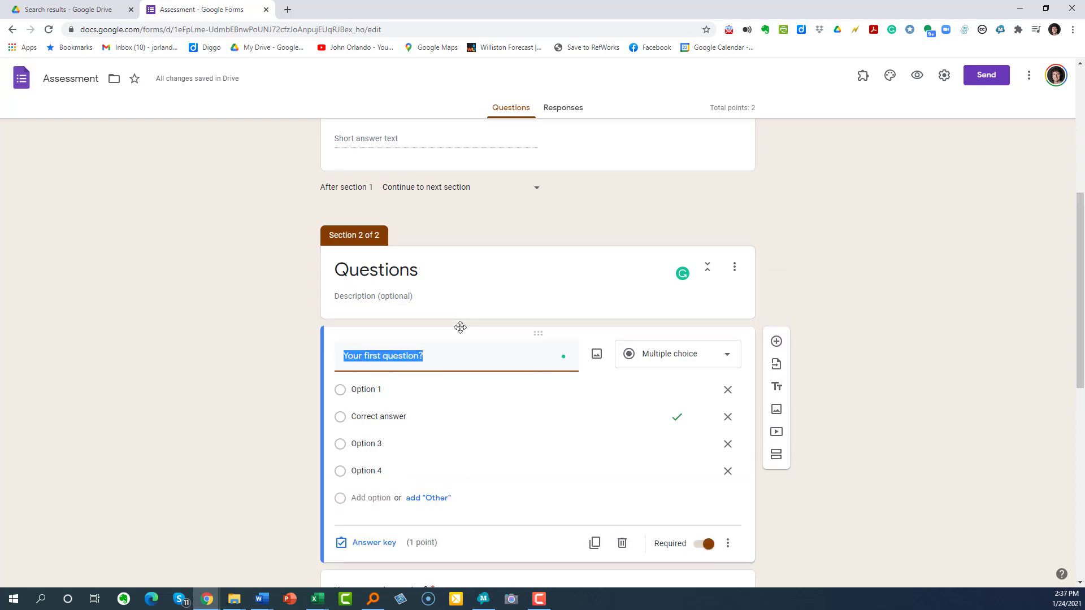
{"action": "left_click", "coordinate": [565, 326]}
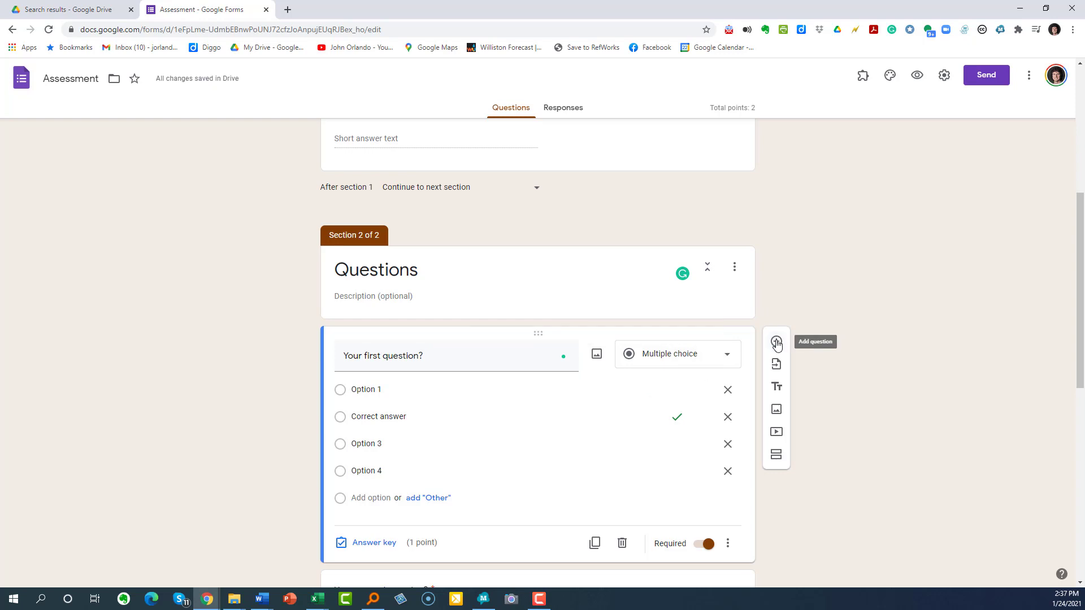
{"action": "left_click", "coordinate": [775, 433]}
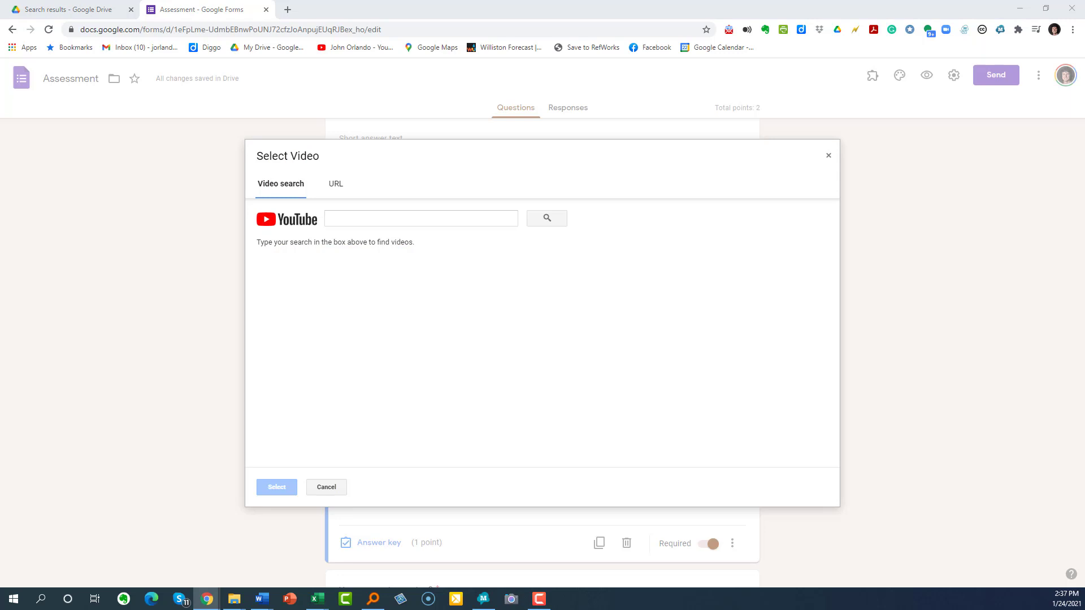
{"action": "left_click", "coordinate": [343, 216]}
{"action": "right_click", "coordinate": [343, 216]}
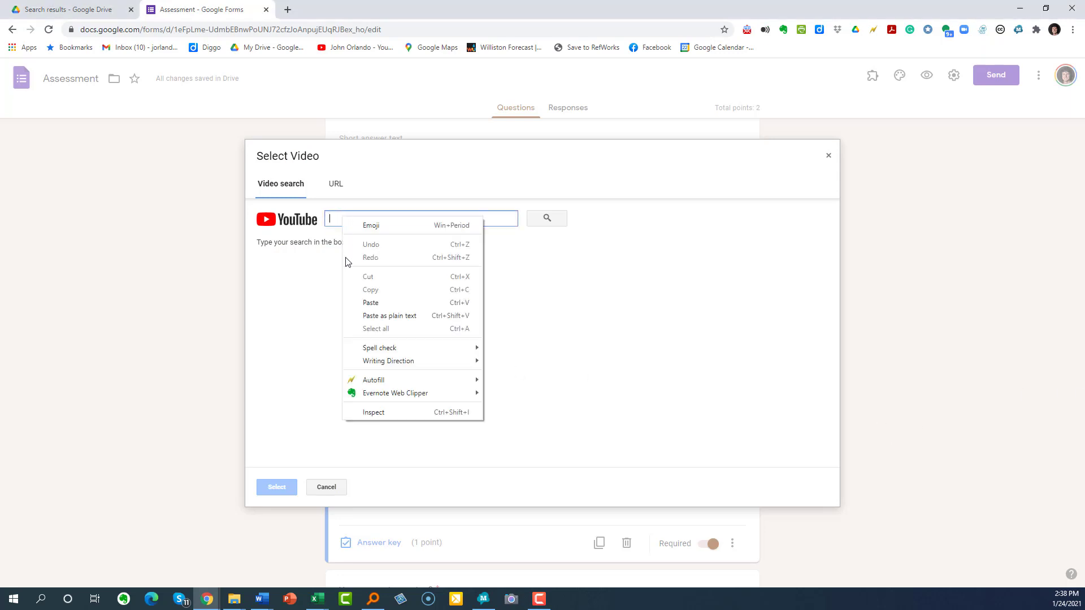
{"action": "left_click", "coordinate": [370, 304]}
{"action": "left_click", "coordinate": [547, 218]}
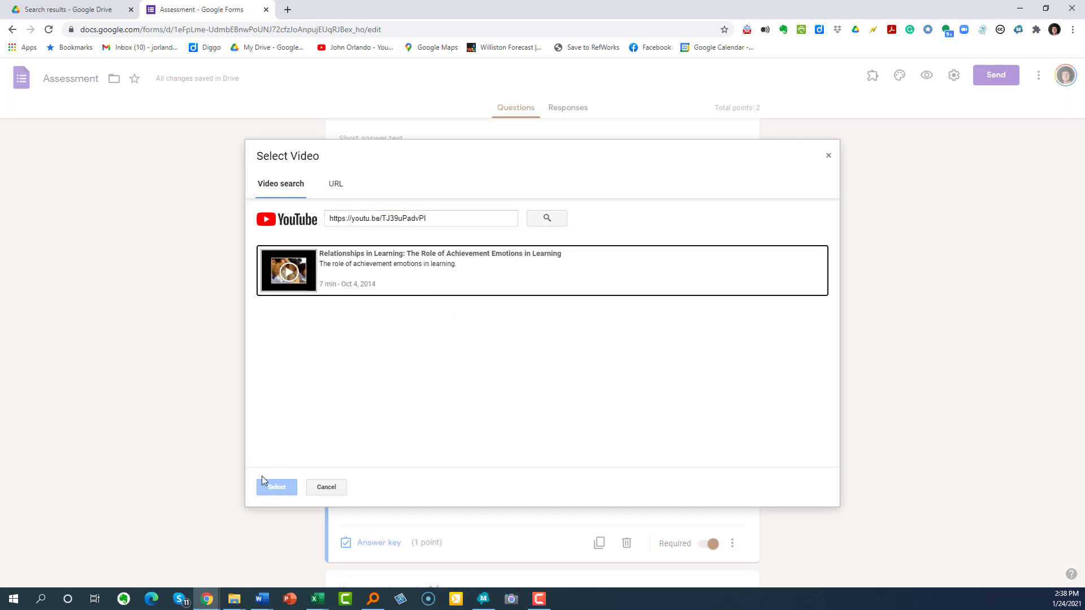
{"action": "left_click", "coordinate": [275, 489]}
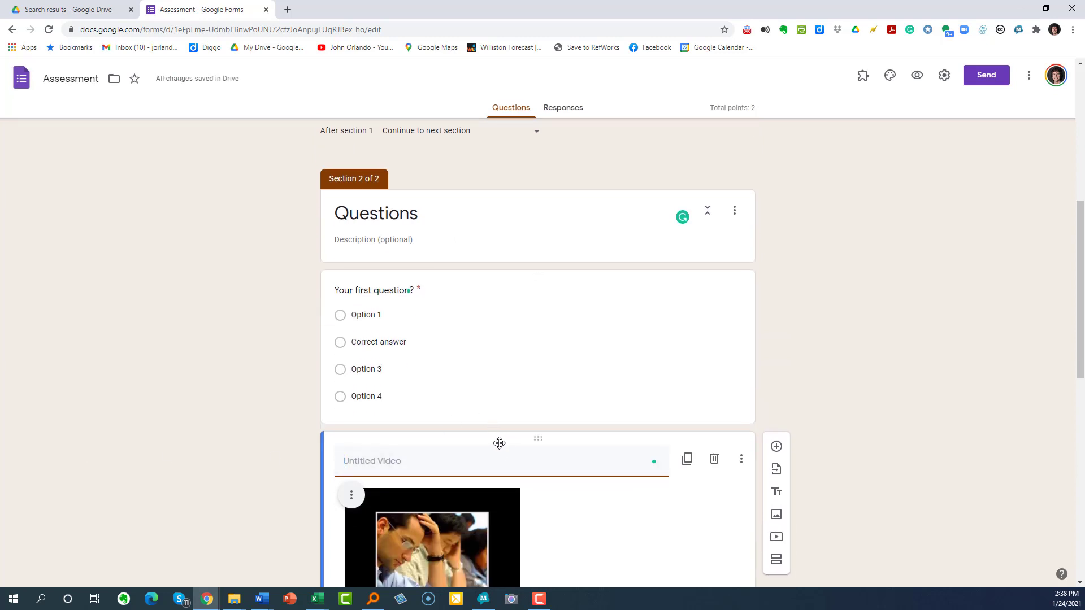
{"action": "left_click_drag", "start_coordinate": [503, 441], "coordinate": [498, 279]}
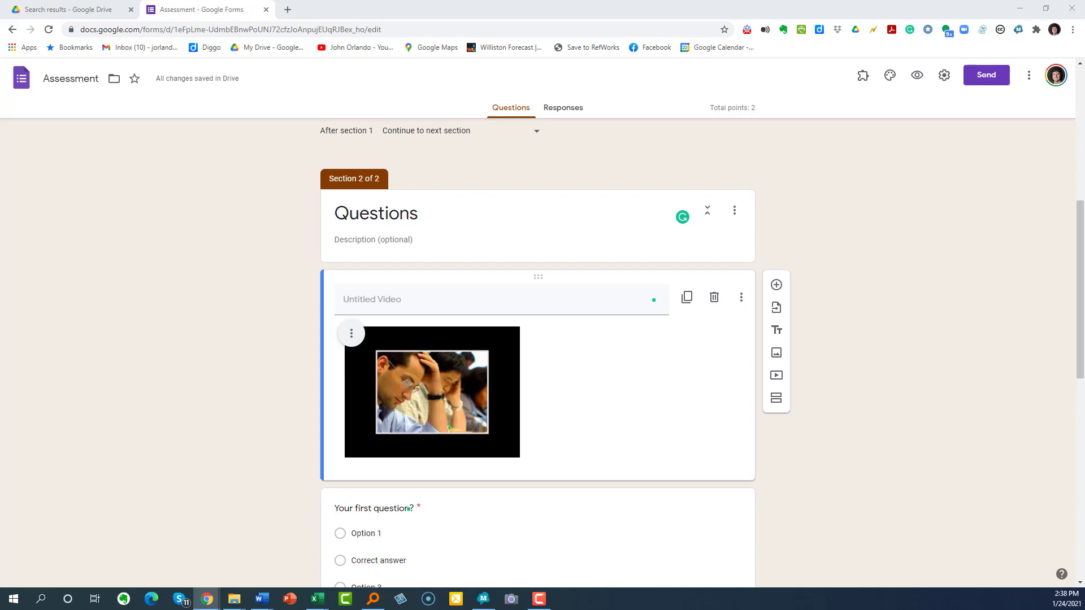
- Title the video "The Role of Achievement Emotions in Learning" and center-align it
{"action": "left_click", "coordinate": [351, 333]}
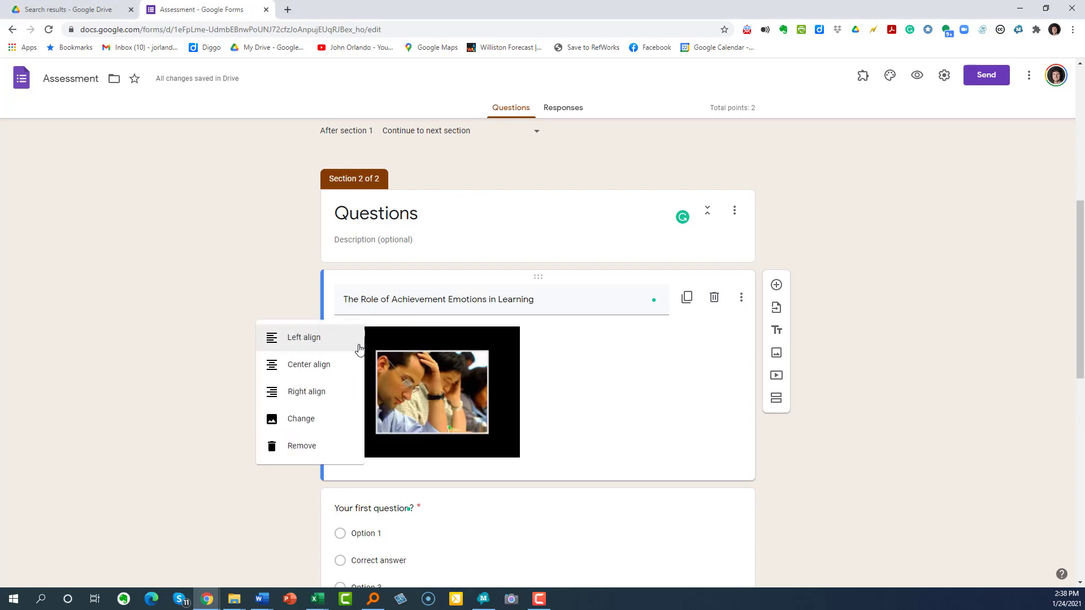
{"action": "left_click", "coordinate": [307, 365]}
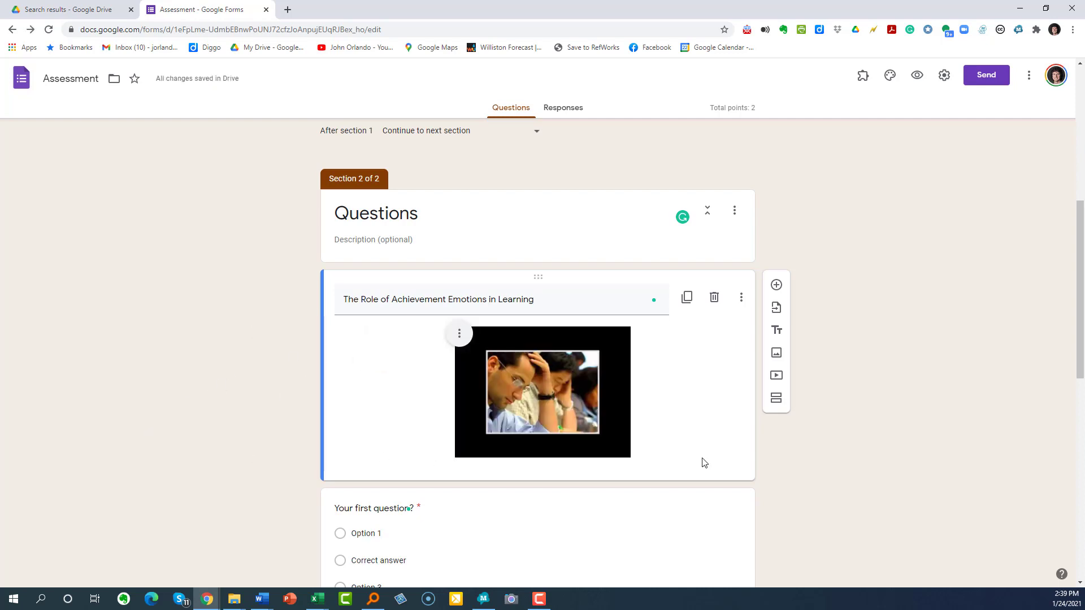
- Replace the first question's text with "An instructor can improve a student's learning mindset by:" and keep its type as multiple choice
{"action": "scroll", "coordinate": [714, 454], "scroll_direction": "down", "scroll_amount": 1}
{"action": "scroll", "coordinate": [714, 454], "scroll_direction": "down", "scroll_amount": 1}
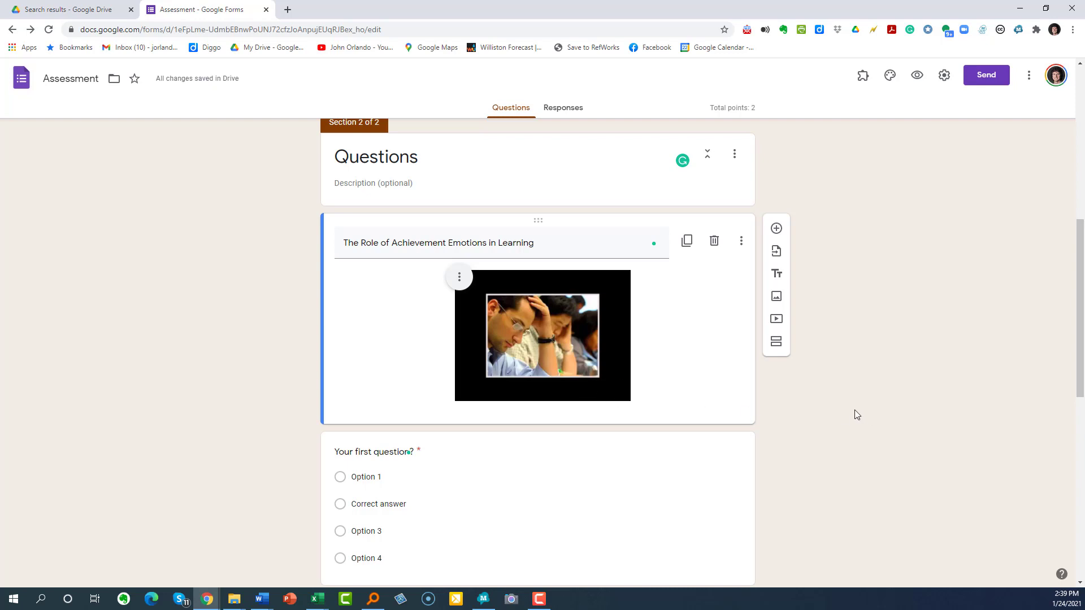
{"action": "scroll", "coordinate": [803, 349], "scroll_direction": "down", "scroll_amount": 2}
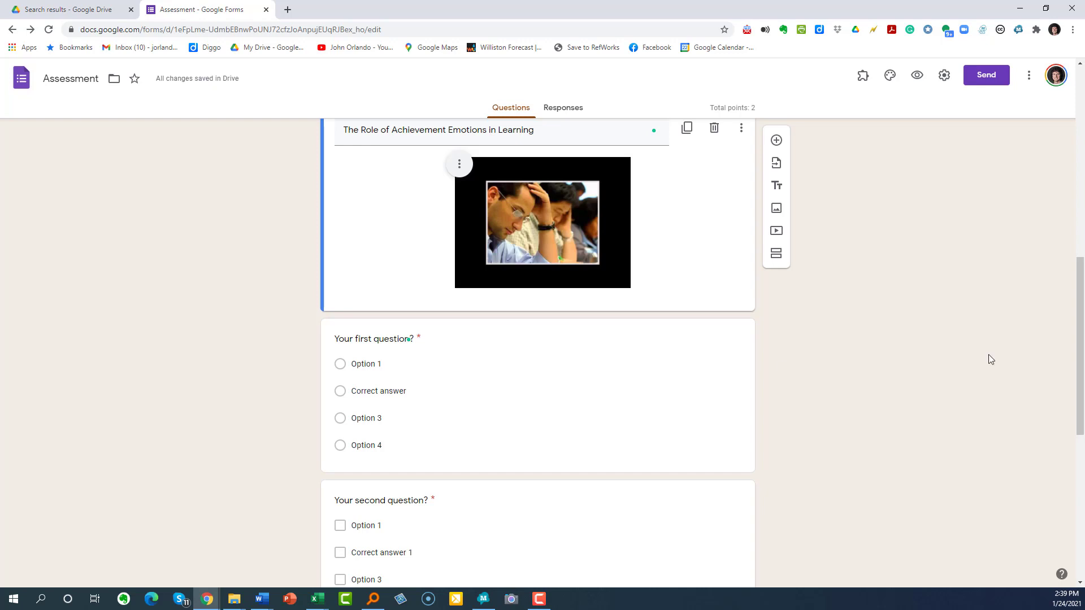
{"action": "left_click", "coordinate": [430, 345]}
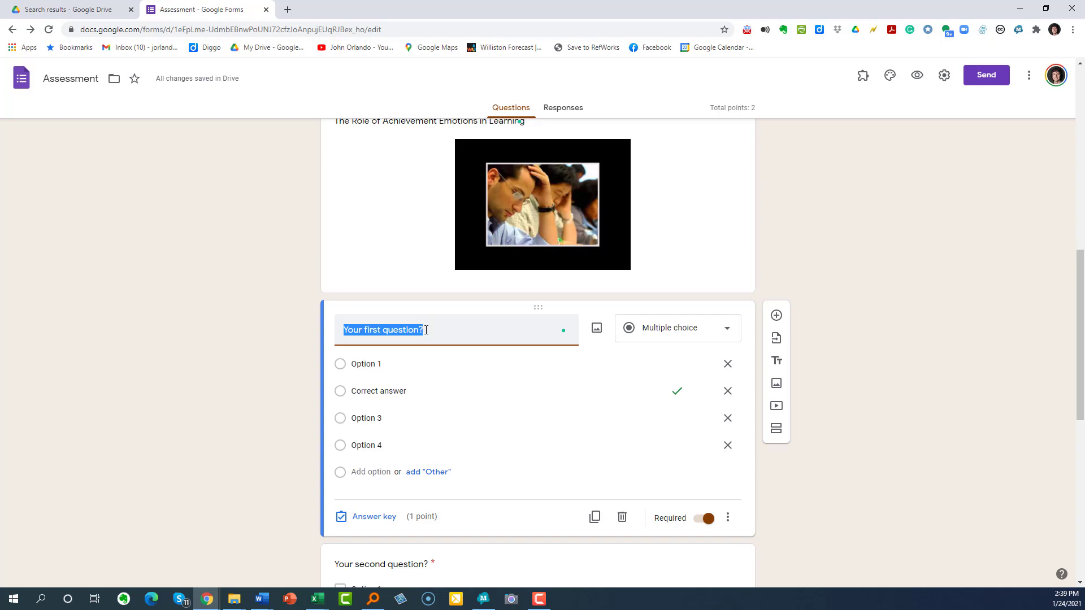
{"action": "right_click", "coordinate": [426, 330]}
{"action": "left_click", "coordinate": [447, 374]}
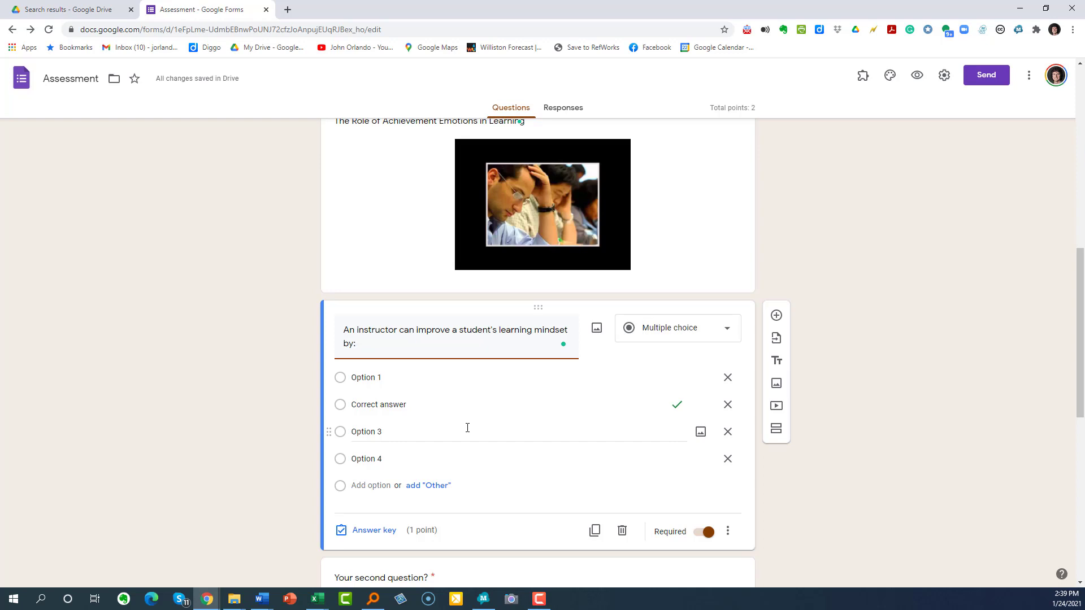
{"action": "left_click", "coordinate": [705, 332]}
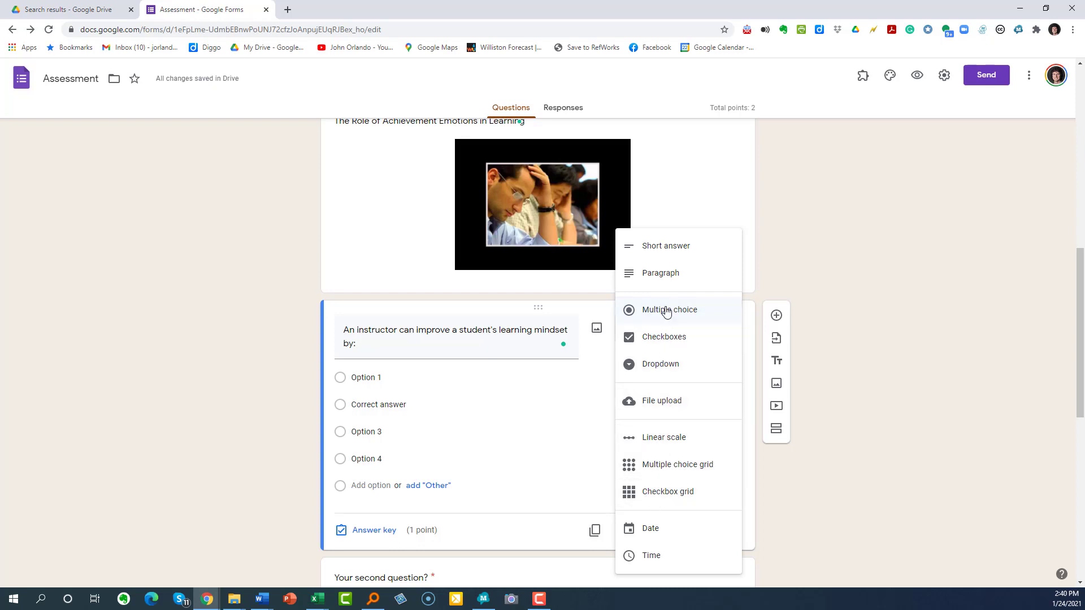
{"action": "key", "text": "Escape"}
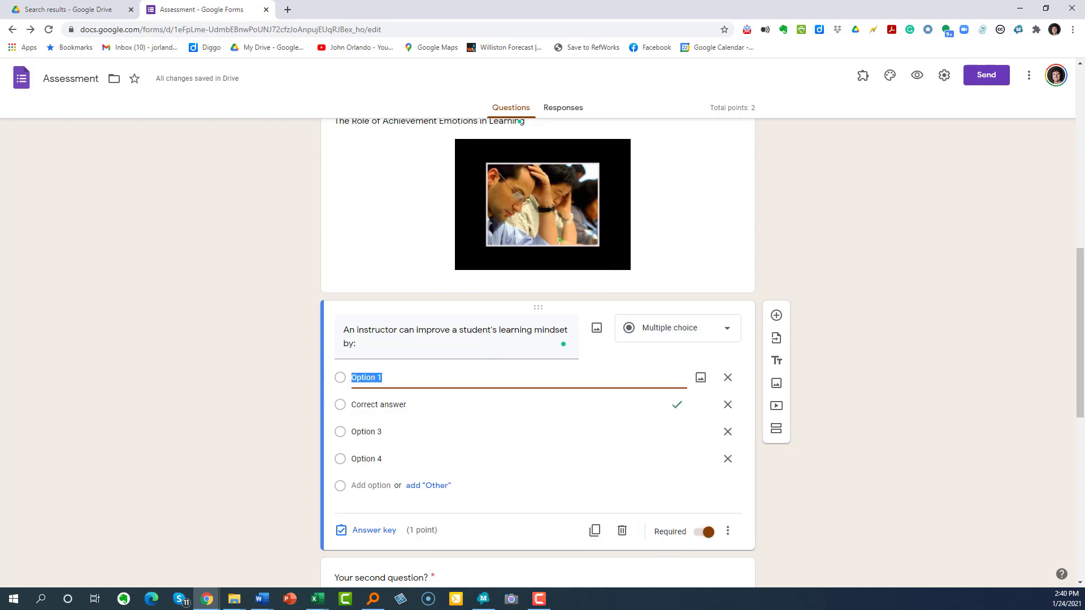
- Replace the first question's first two options with "Praising everything a student does" and "Demonstrating to the student that there is a path to success."
{"action": "key", "text": "BackSpace"}
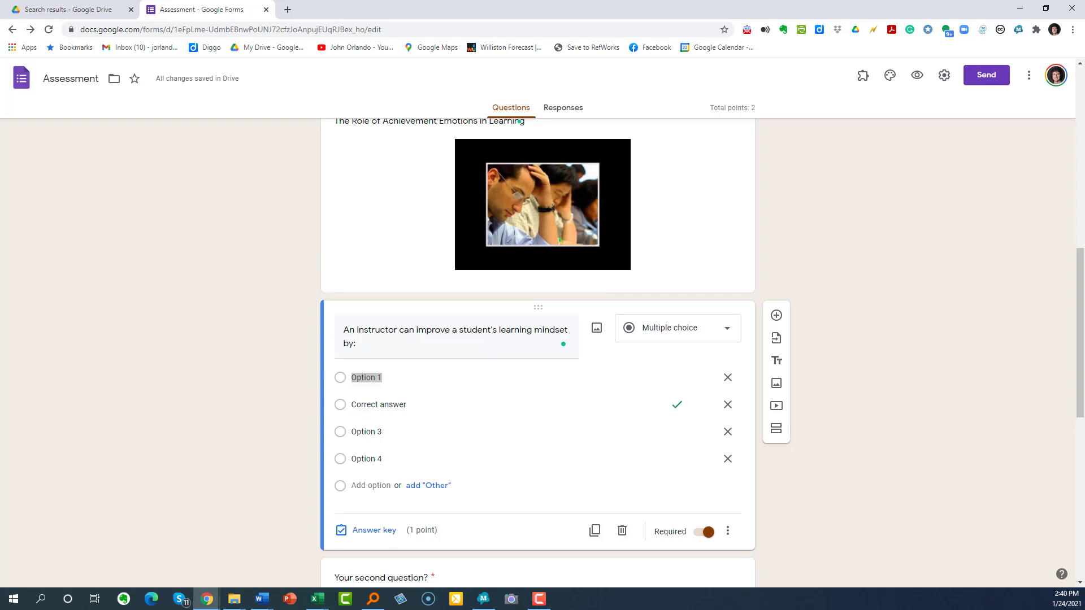
{"action": "right_click", "coordinate": [363, 378]}
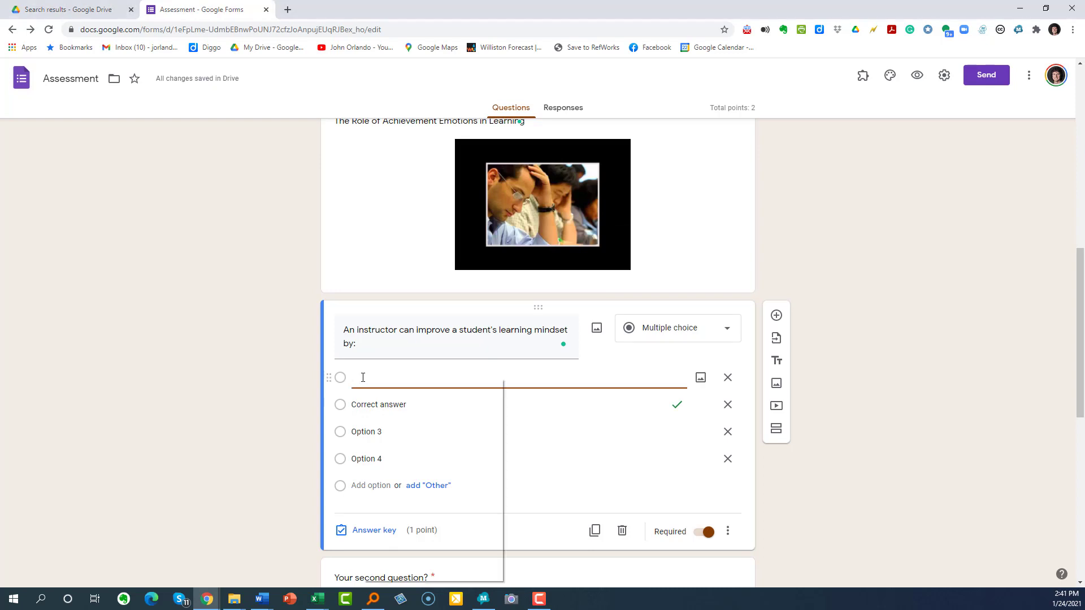
{"action": "left_click", "coordinate": [390, 465]}
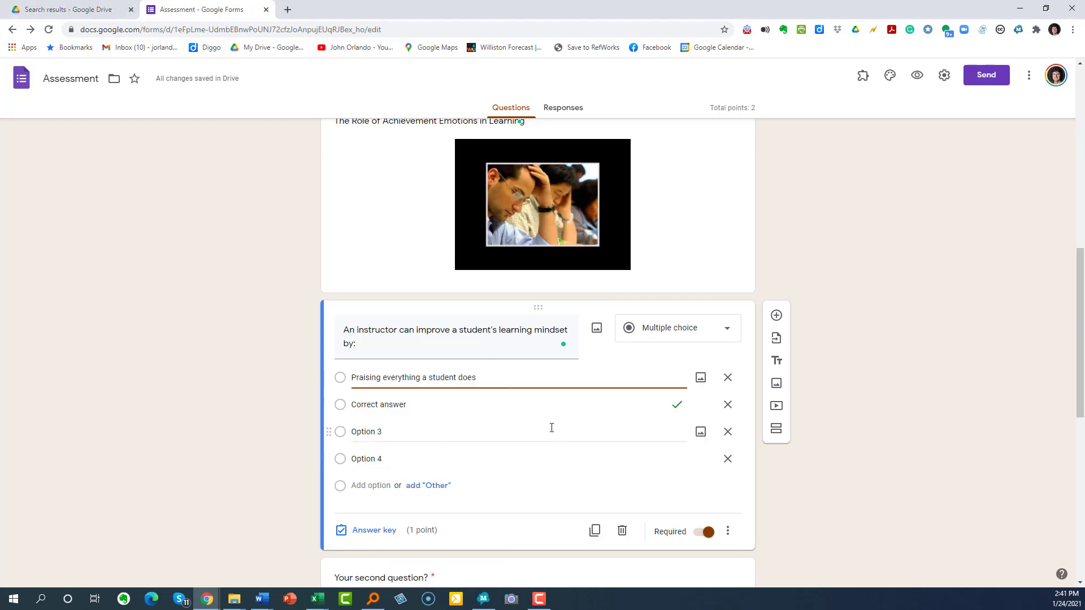
{"action": "left_click", "coordinate": [423, 406]}
{"action": "right_click", "coordinate": [424, 406]}
{"action": "left_click", "coordinate": [398, 274]}
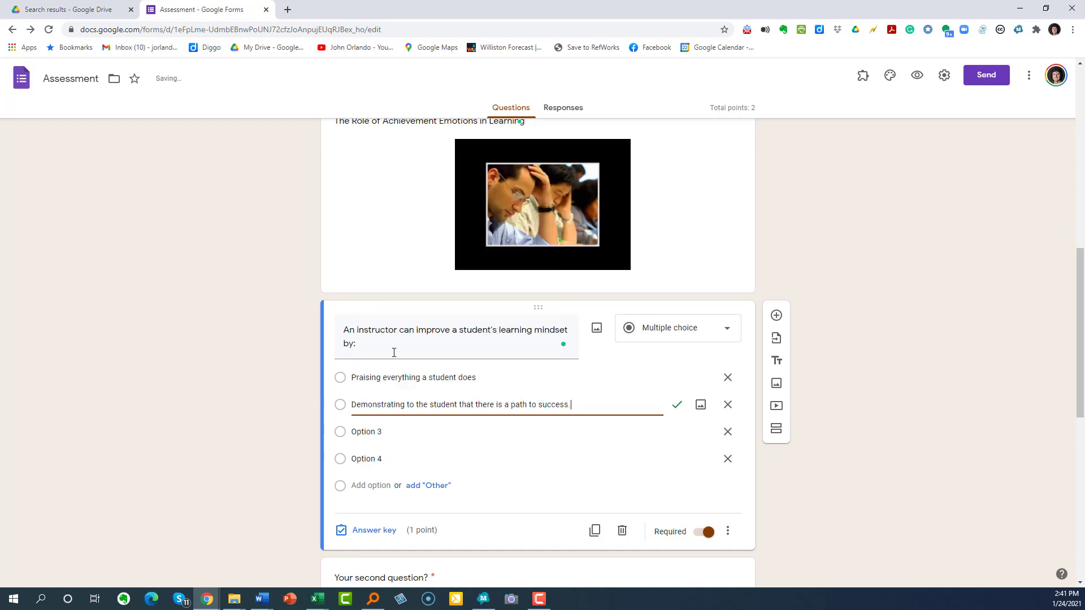
- Replace the third and fourth options with "Paying the student" and "Giving easy grades", and move the correct answer down to third place
{"action": "left_click", "coordinate": [390, 432]}
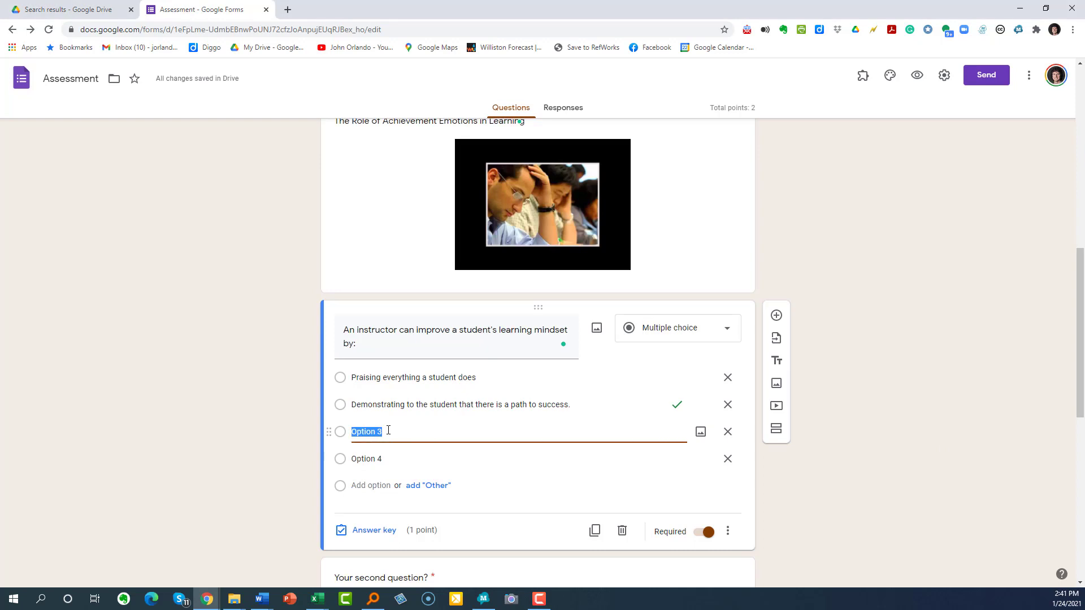
{"action": "key", "text": "BackSpace"}
{"action": "type", "text": "Paying the student"}
{"action": "key", "text": "Return"}
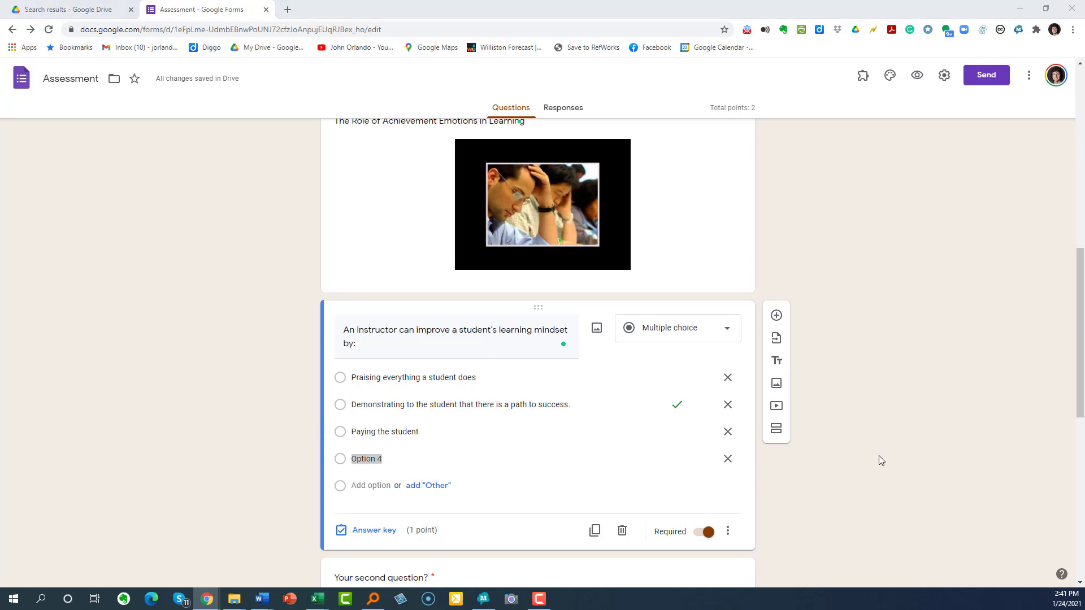
{"action": "type", "text": "Giving easy grades"}
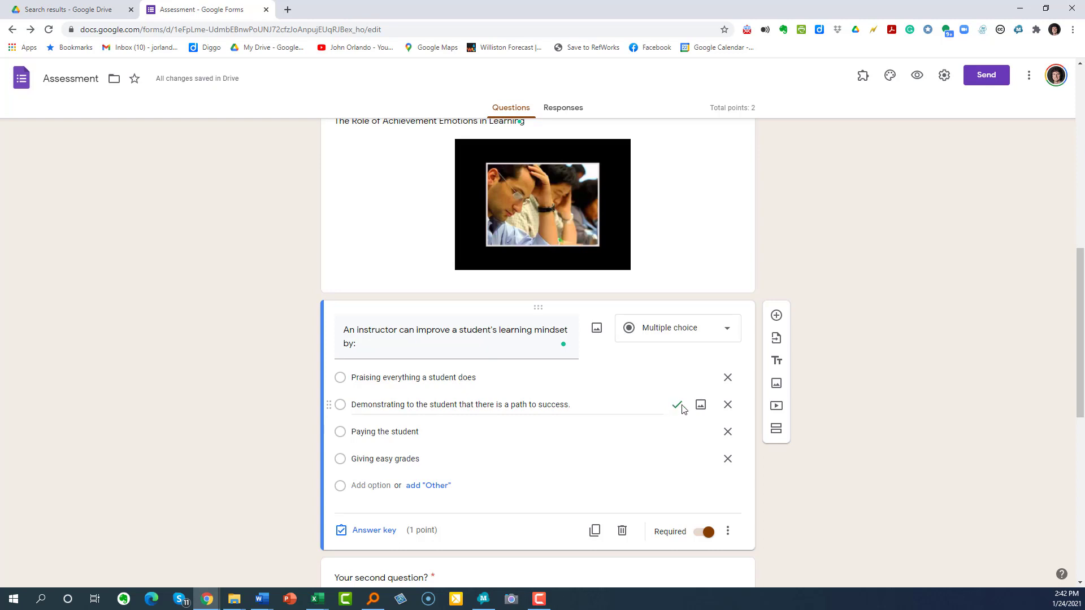
{"action": "triple_click", "coordinate": [661, 405]}
{"action": "left_click_drag", "start_coordinate": [338, 406], "coordinate": [340, 435]}
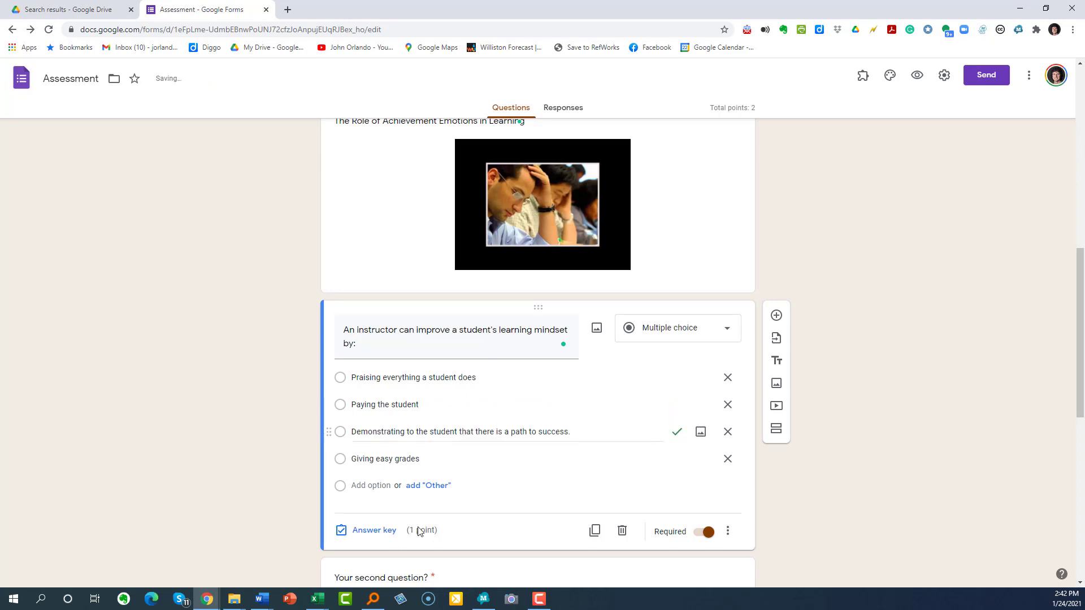
- Change the second question to the Paragraph type and replace its text with "What do you think of this feedback: "Vague, please fix""
{"action": "scroll", "coordinate": [489, 490], "scroll_direction": "down", "scroll_amount": 2}
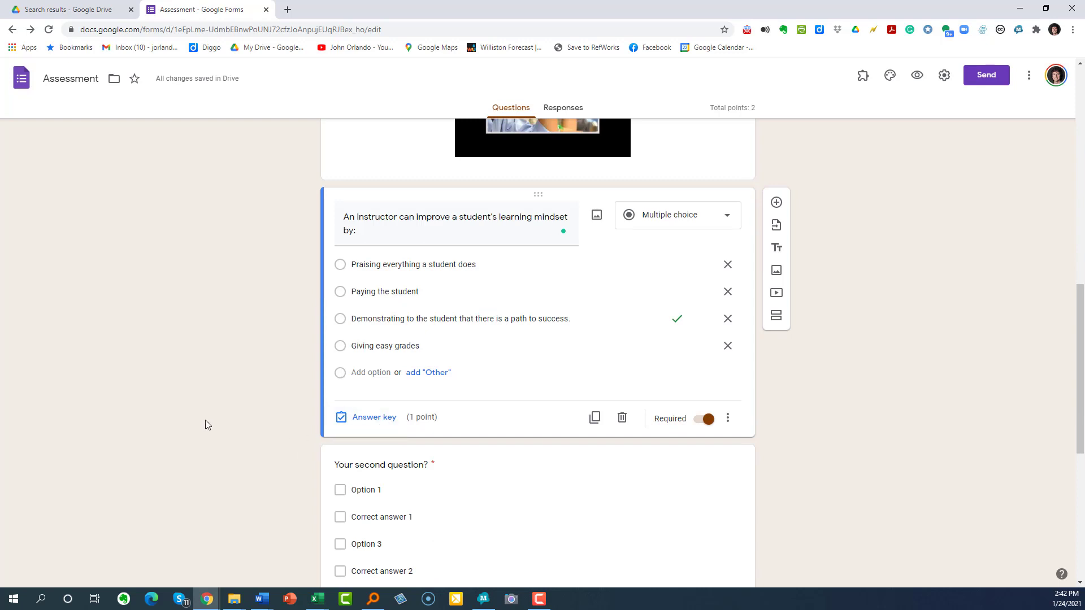
{"action": "key", "text": "Tab"}
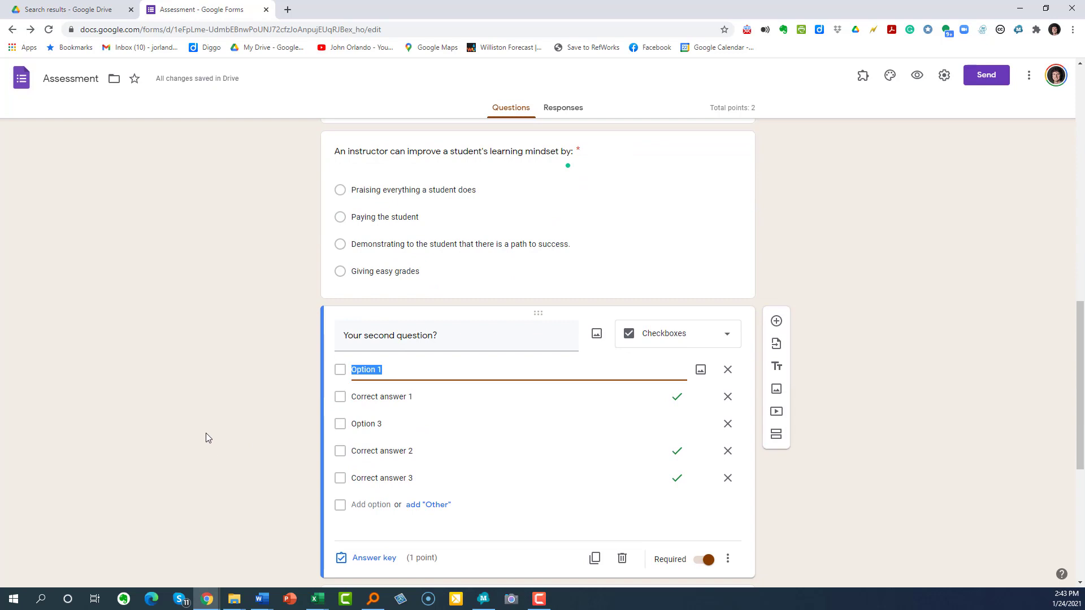
{"action": "left_click", "coordinate": [450, 333]}
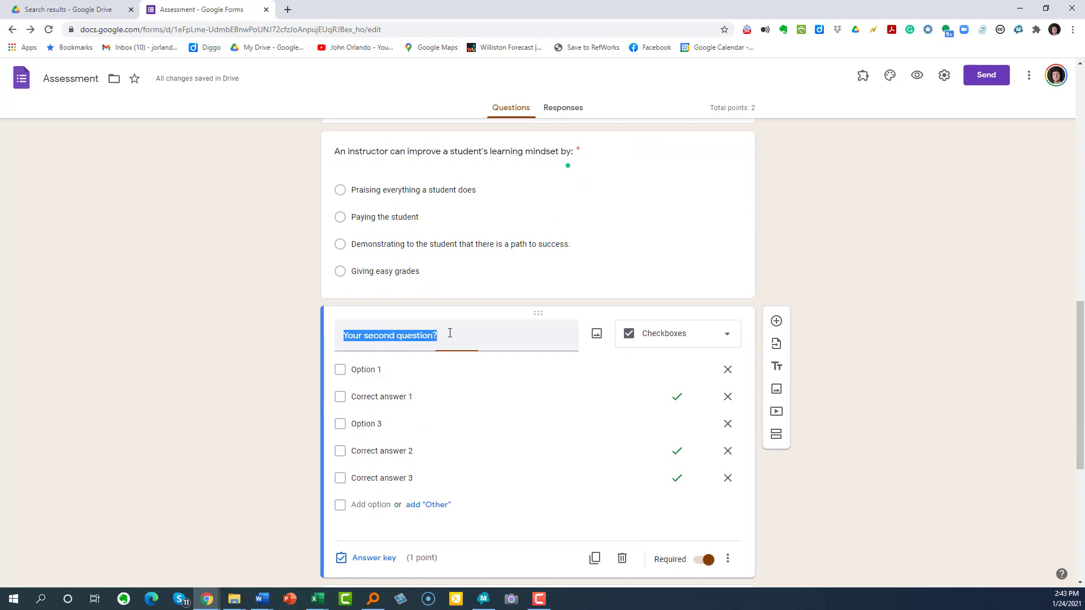
{"action": "left_click", "coordinate": [728, 339]}
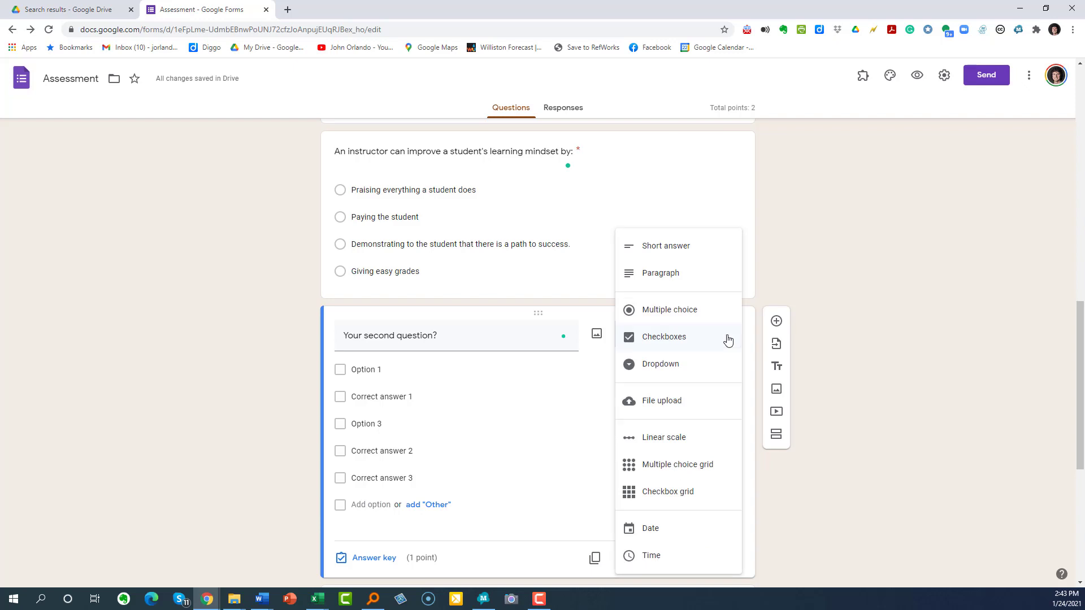
{"action": "left_click", "coordinate": [681, 276]}
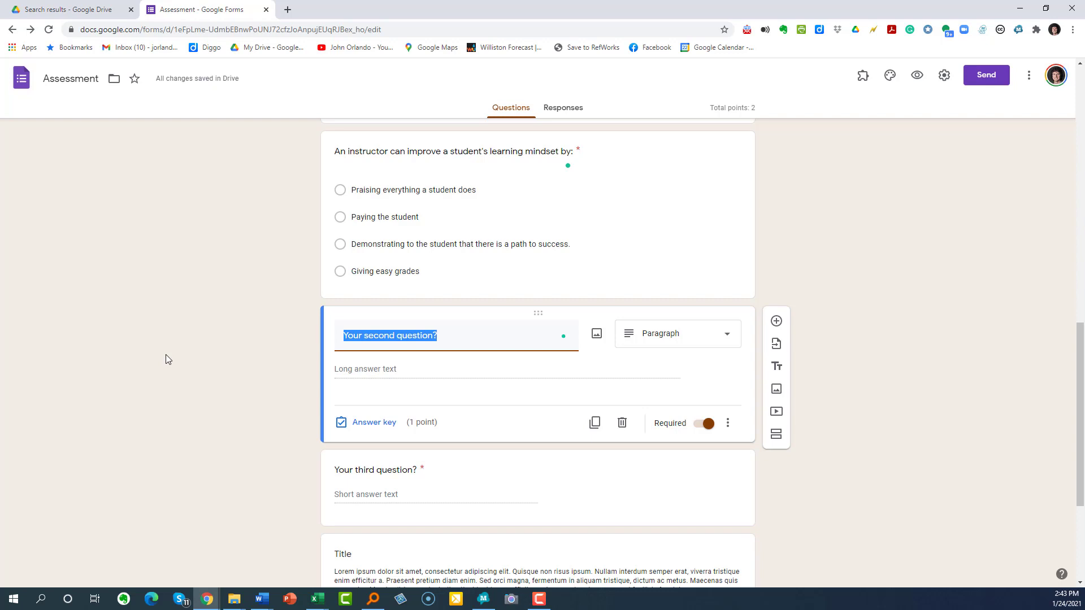
{"action": "type", "text": "What do yo"}
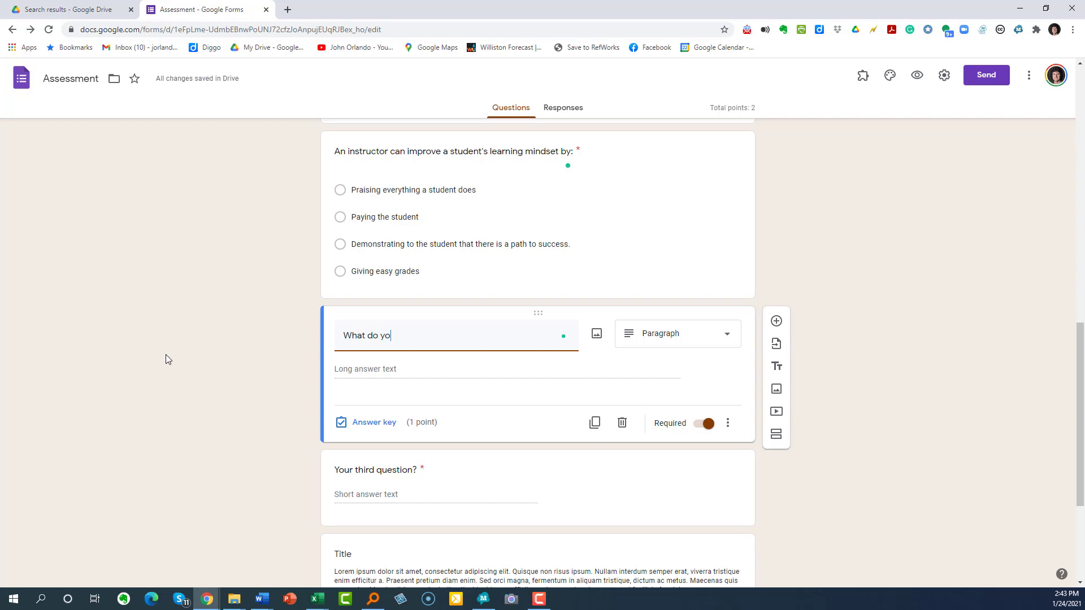
{"action": "type", "text": "u think of this feeddb"}
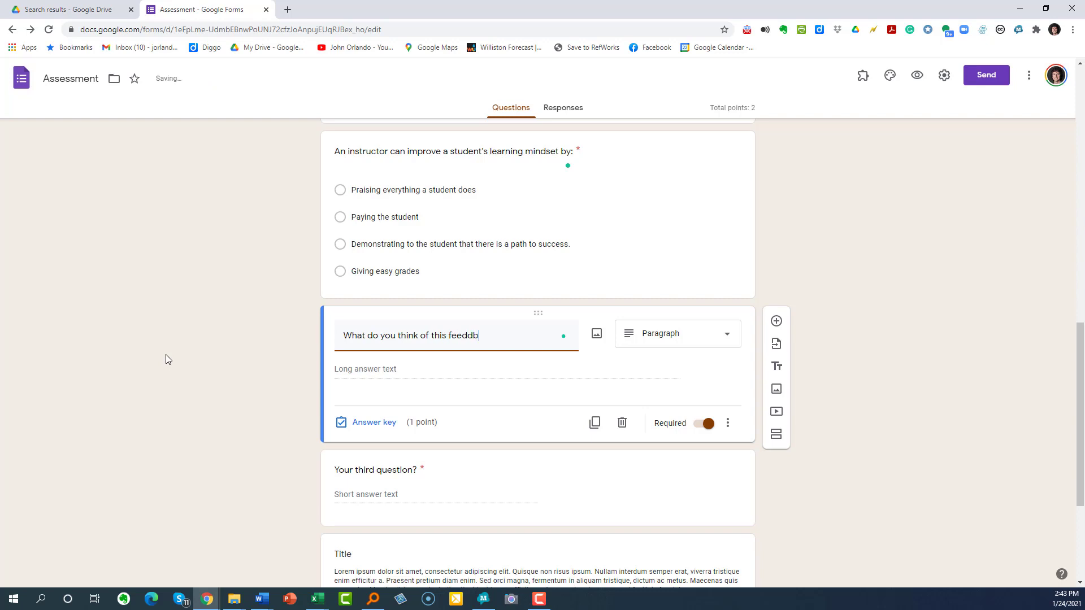
{"action": "type", "text": "ack: \"Vague, please fix\""}
- Change the third question to the File upload type, allow uploads to Drive, and replace its text with "Upload a sample of student feedback"
{"action": "scroll", "coordinate": [255, 328], "scroll_direction": "down", "scroll_amount": 1}
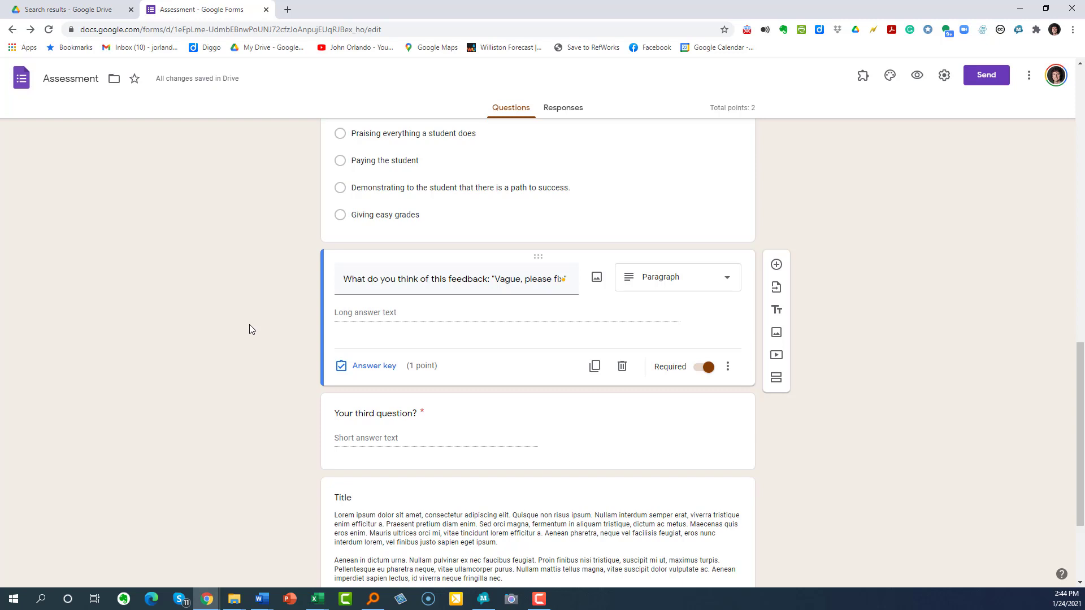
{"action": "left_click", "coordinate": [486, 465]}
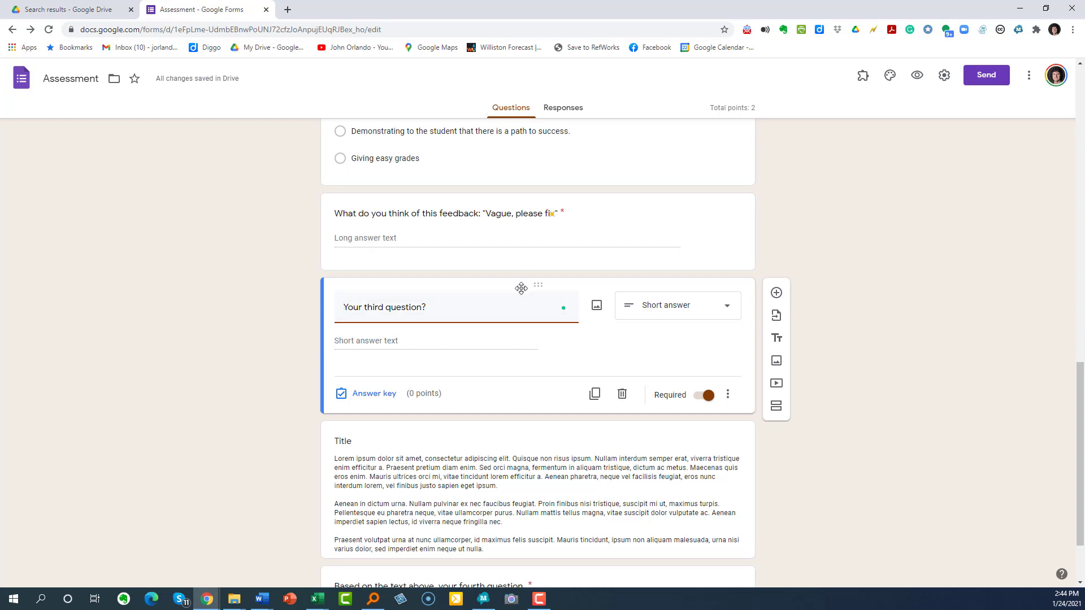
{"action": "left_click", "coordinate": [729, 308]}
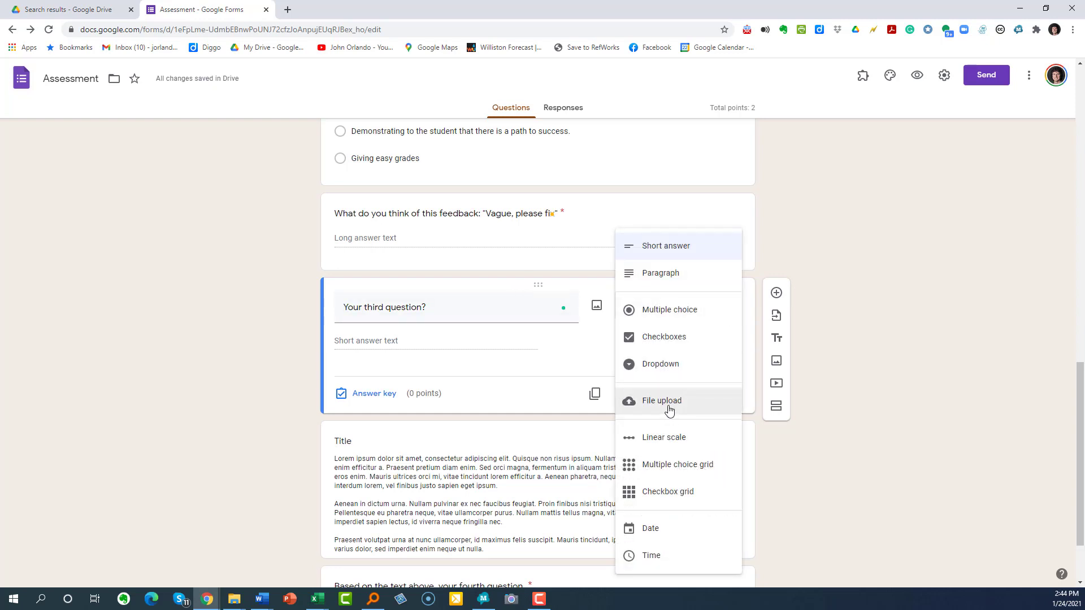
{"action": "left_click", "coordinate": [669, 407]}
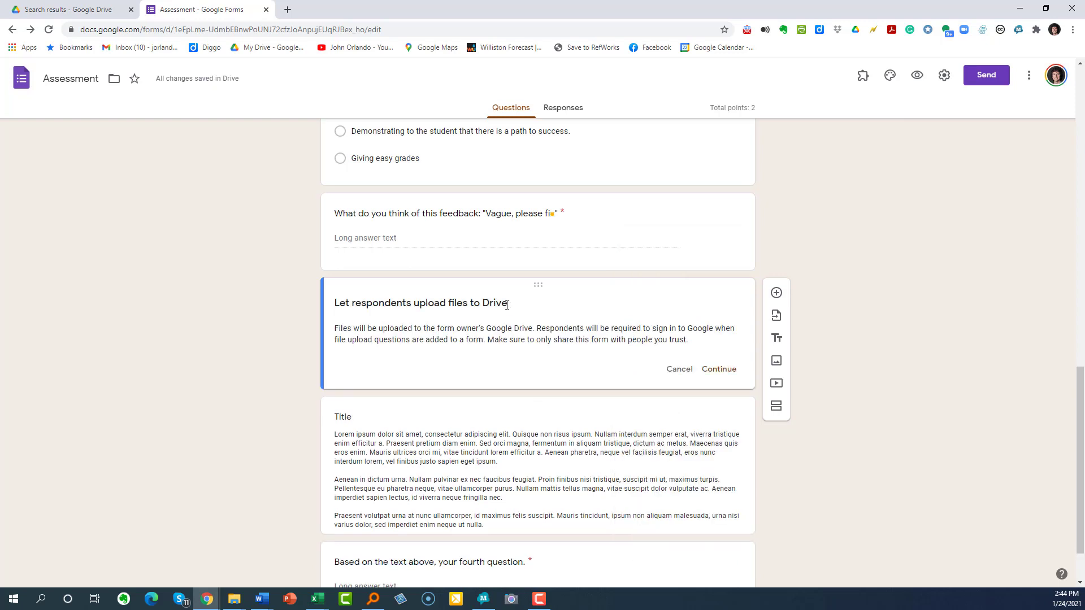
{"action": "left_click", "coordinate": [716, 372]}
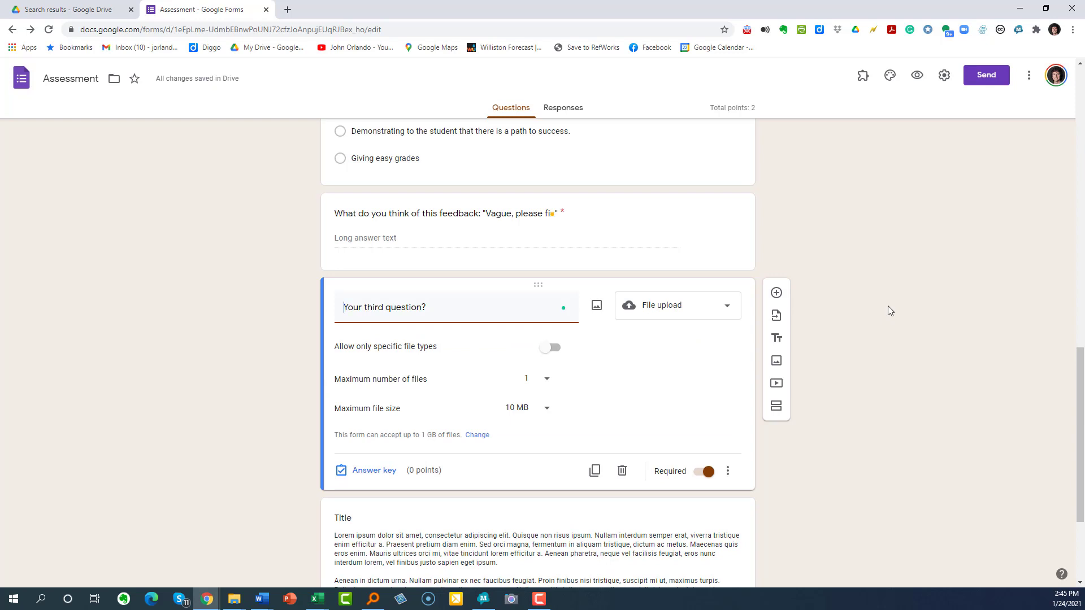
{"action": "type", "text": "Upload a sample of student feedback"}
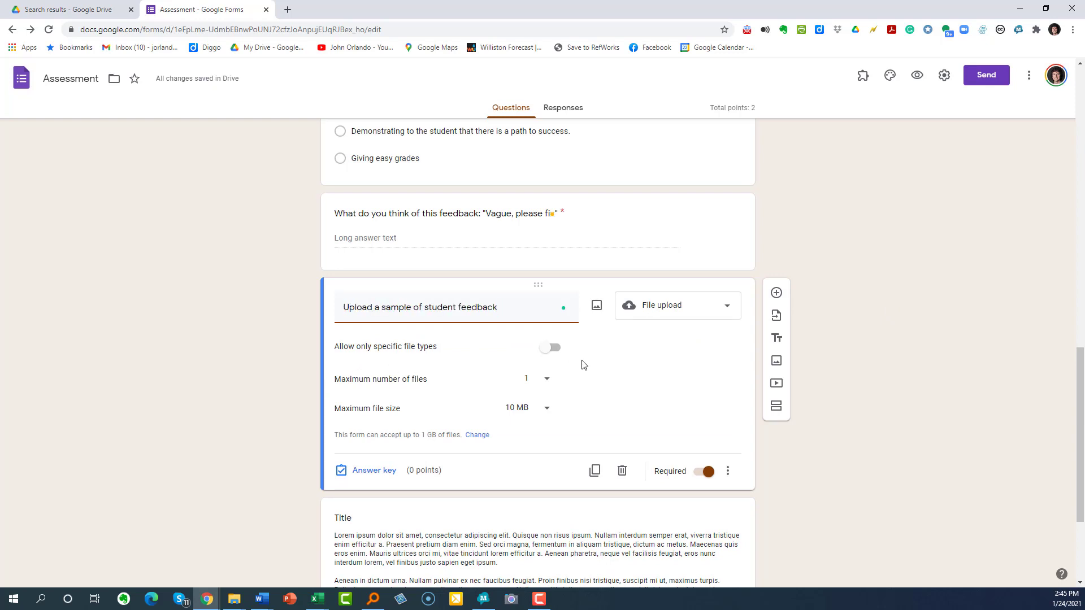
- Turn on the specific file types restriction for the upload question to view its choices, and turn it off again
{"action": "left_click", "coordinate": [559, 353]}
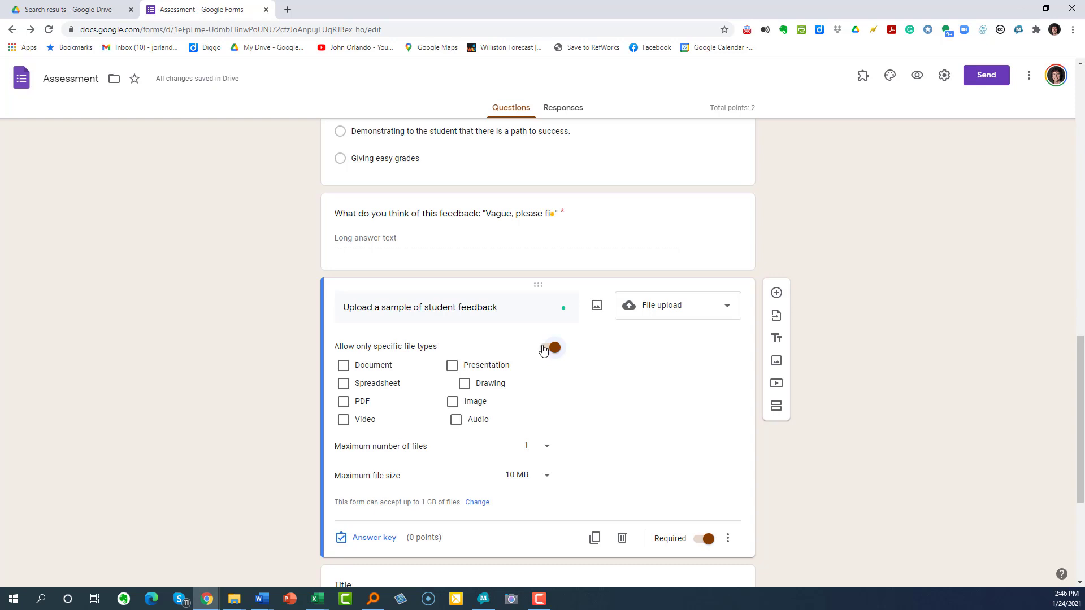
{"action": "left_click", "coordinate": [547, 348]}
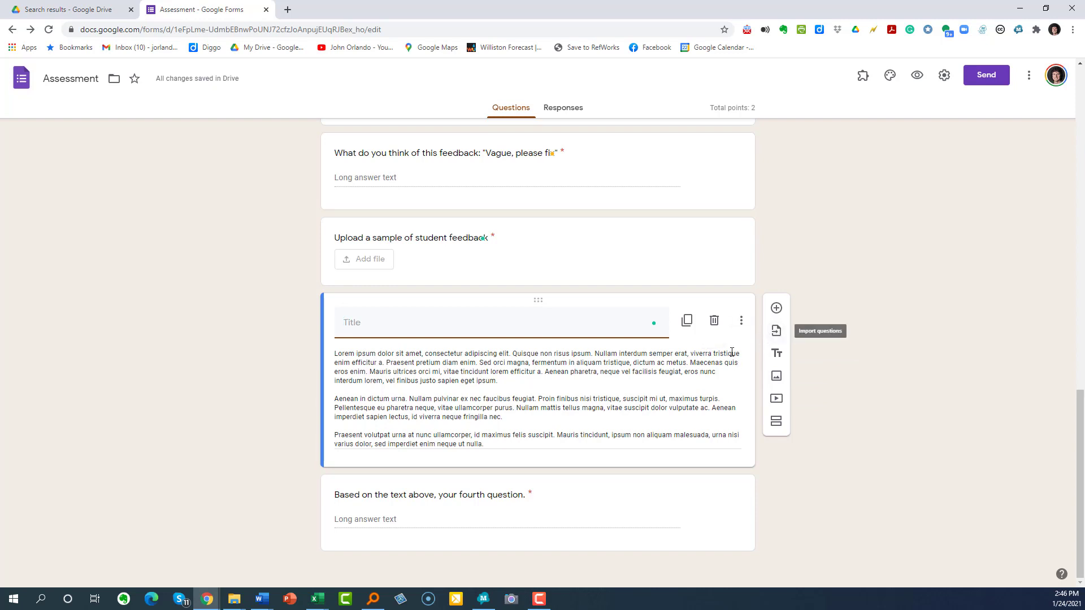
- Delete the placeholder title and text block between the upload question and the fourth question, and select the fourth question
{"action": "left_click", "coordinate": [715, 322]}
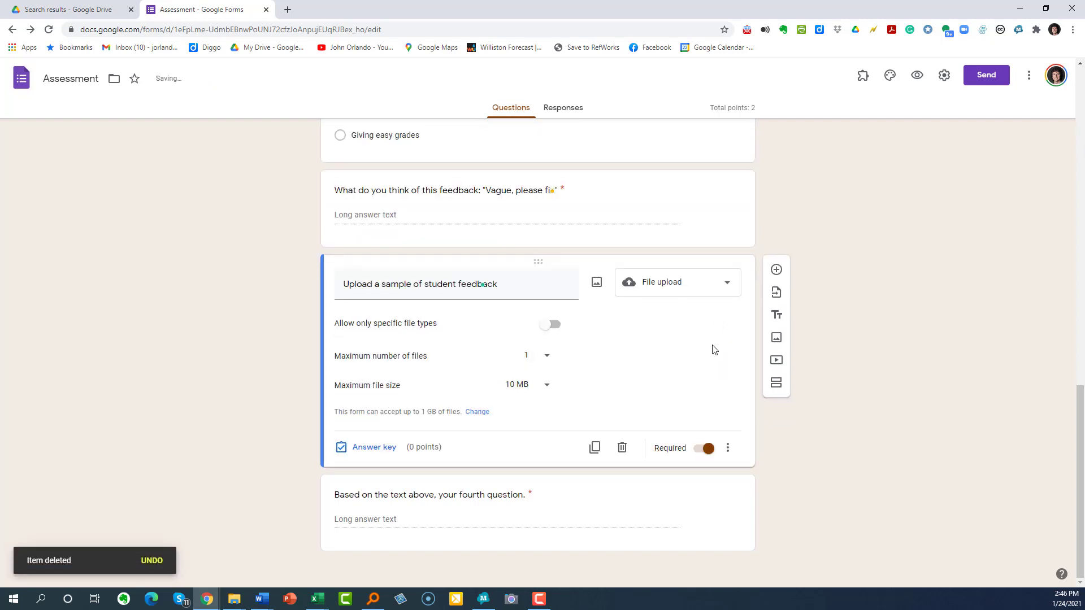
{"action": "left_click", "coordinate": [577, 506]}
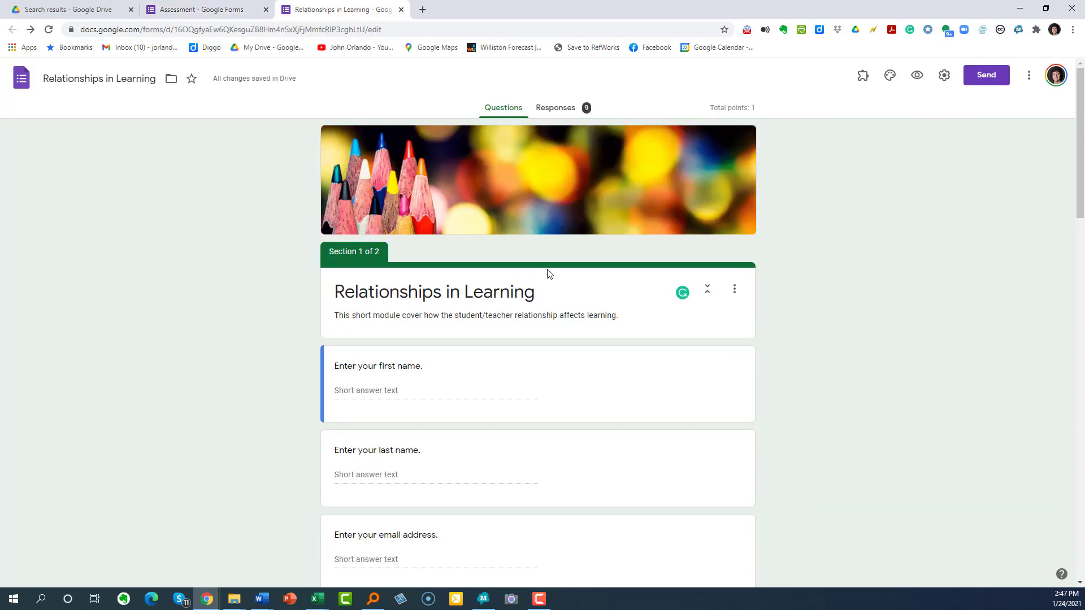
- Examine the "Relationships in Learning" form and its collected responses, first as a summary and by individual question
{"action": "scroll", "coordinate": [560, 329], "scroll_direction": "down", "scroll_amount": 3}
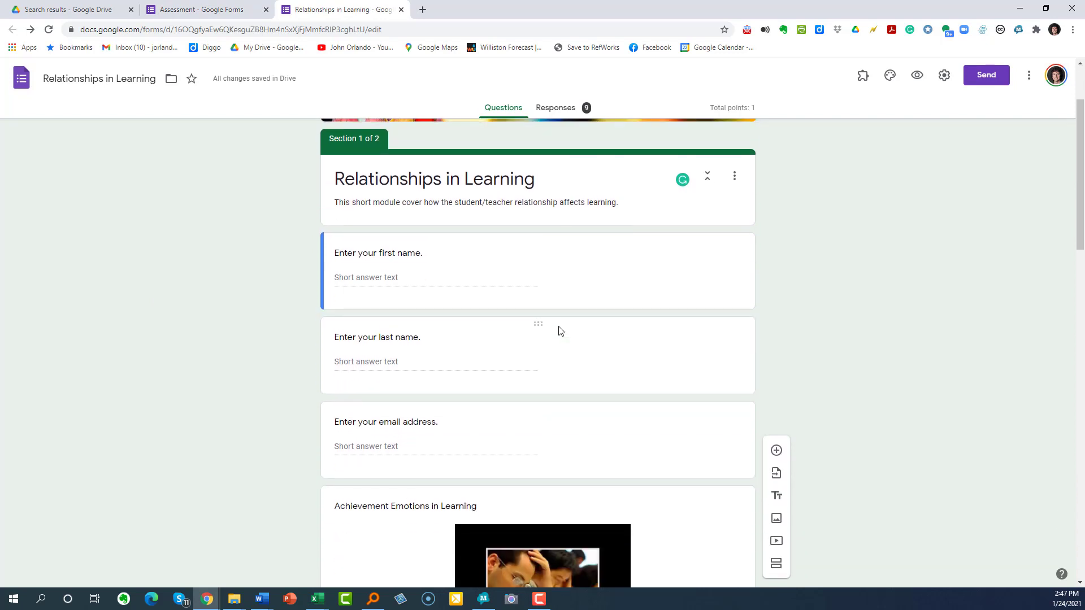
{"action": "scroll", "coordinate": [558, 327], "scroll_direction": "up", "scroll_amount": 3}
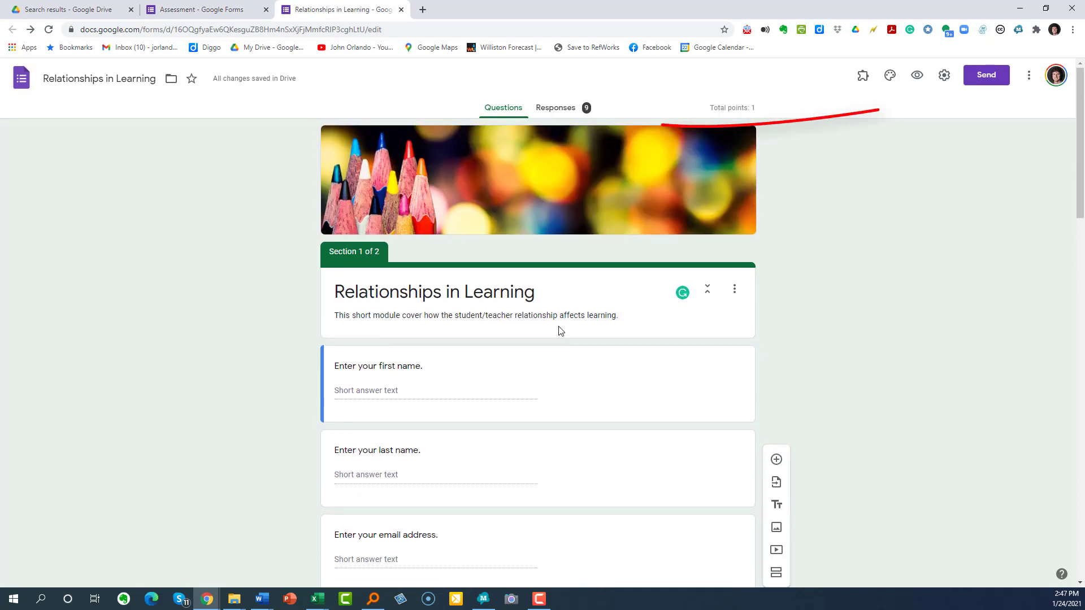
{"action": "left_click", "coordinate": [559, 110]}
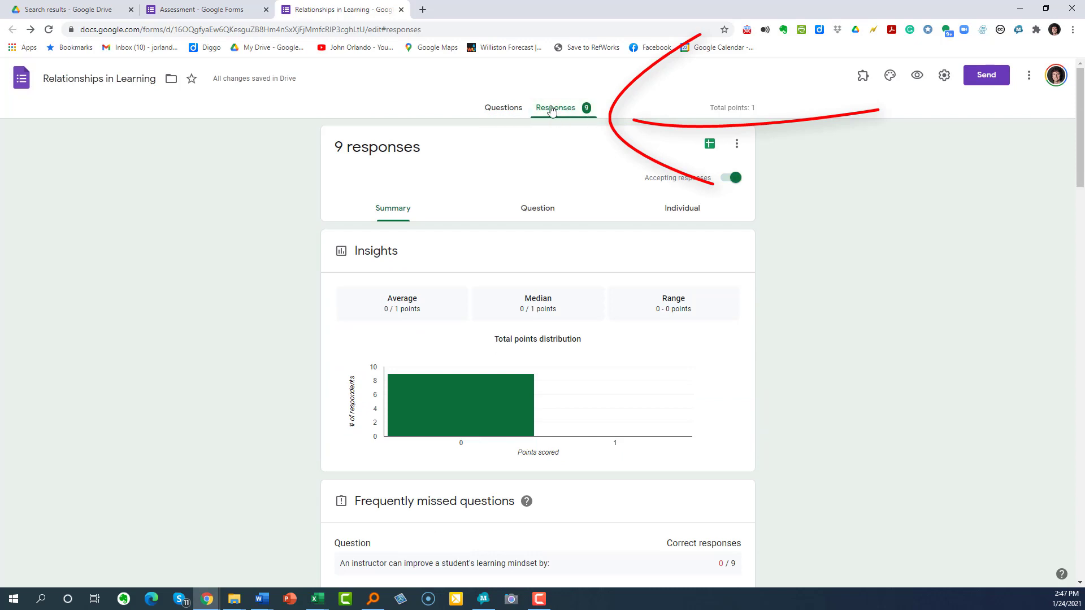
{"action": "scroll", "coordinate": [622, 421], "scroll_direction": "down", "scroll_amount": 2}
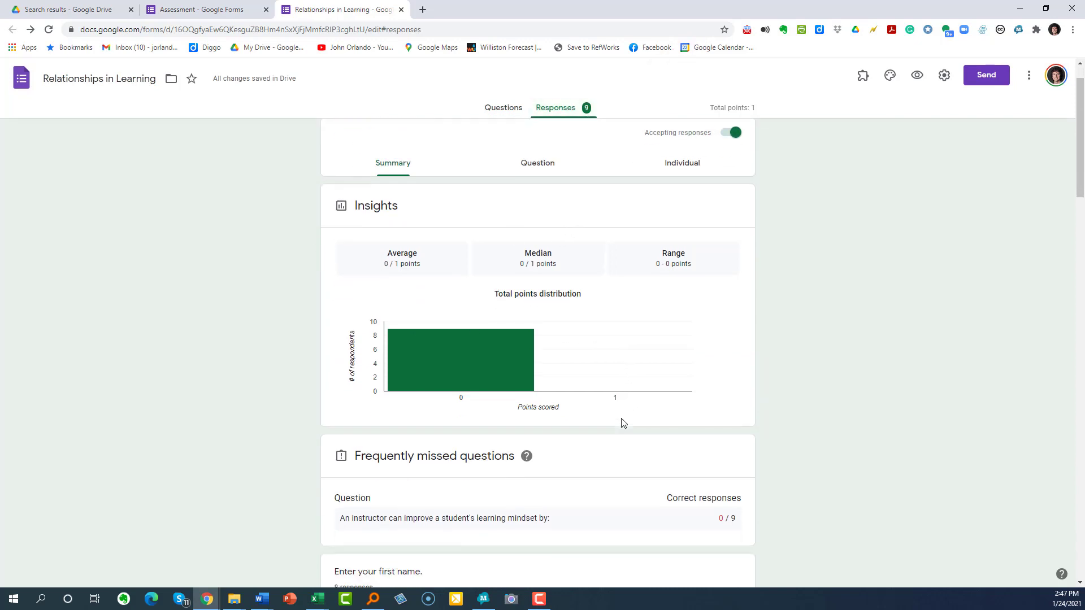
{"action": "scroll", "coordinate": [628, 283], "scroll_direction": "down", "scroll_amount": 3}
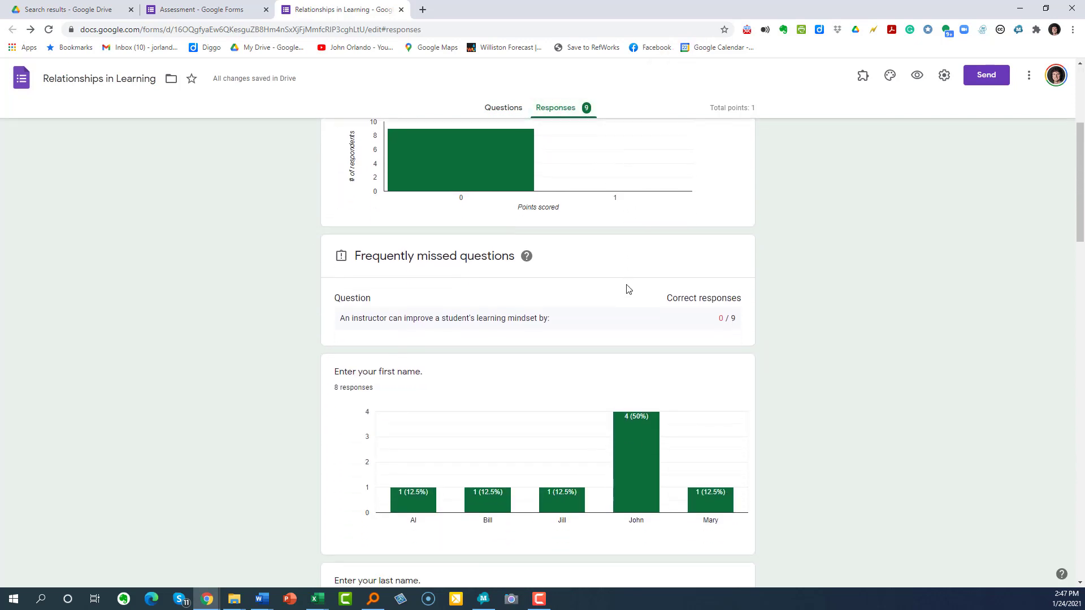
{"action": "scroll", "coordinate": [527, 514], "scroll_direction": "down", "scroll_amount": 2}
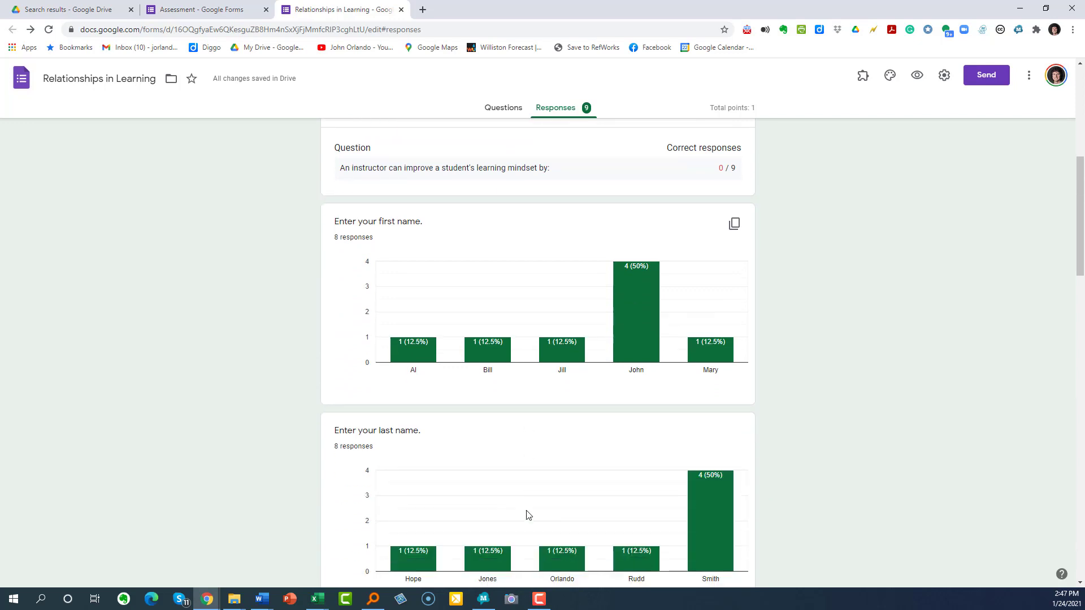
{"action": "scroll", "coordinate": [529, 512], "scroll_direction": "up", "scroll_amount": 7}
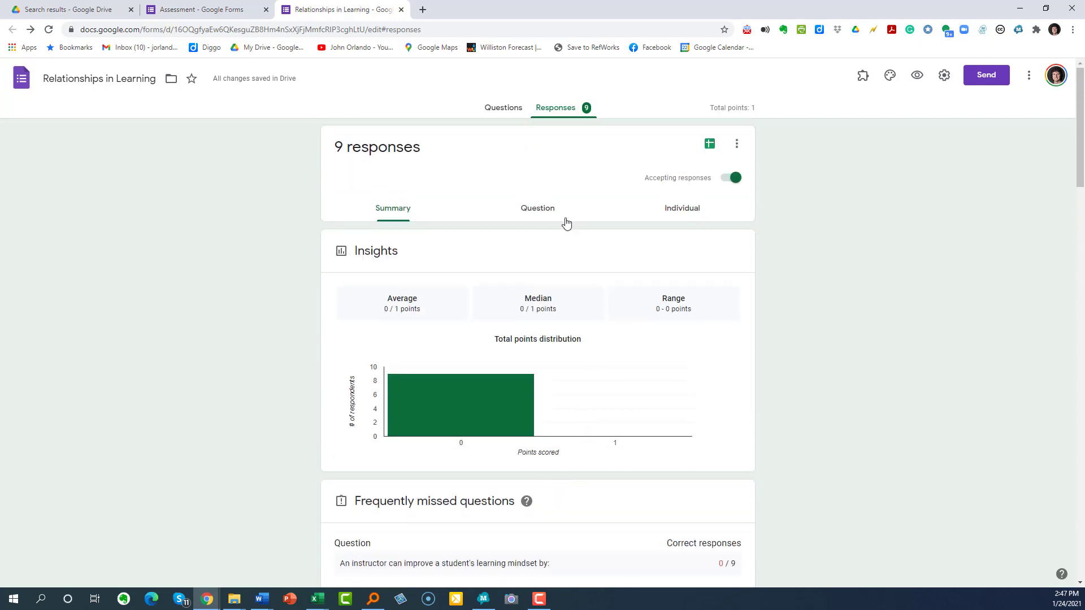
{"action": "left_click", "coordinate": [548, 211]}
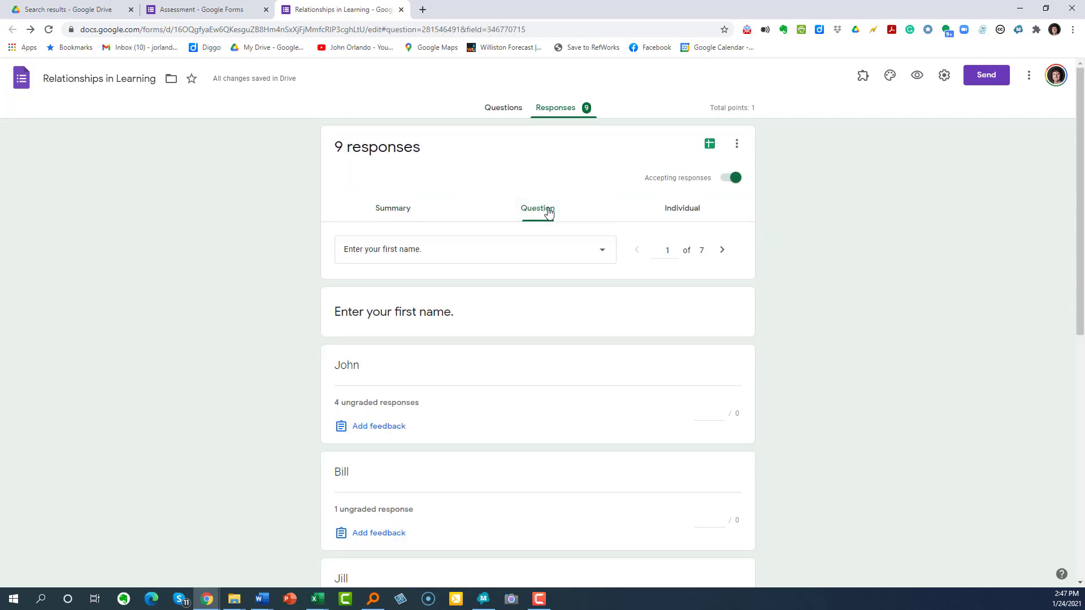
- View the form's responses in their linked spreadsheet, and close the spreadsheet and that form to return to the Assessment form
{"action": "left_click", "coordinate": [710, 143]}
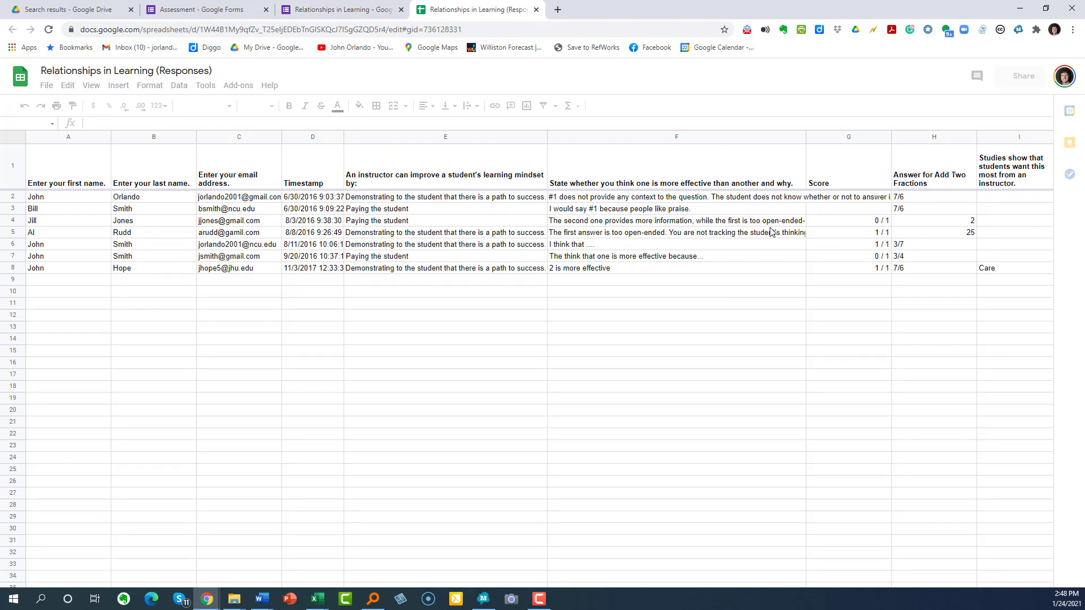
{"action": "left_click", "coordinate": [537, 10]}
{"action": "left_click", "coordinate": [402, 10]}
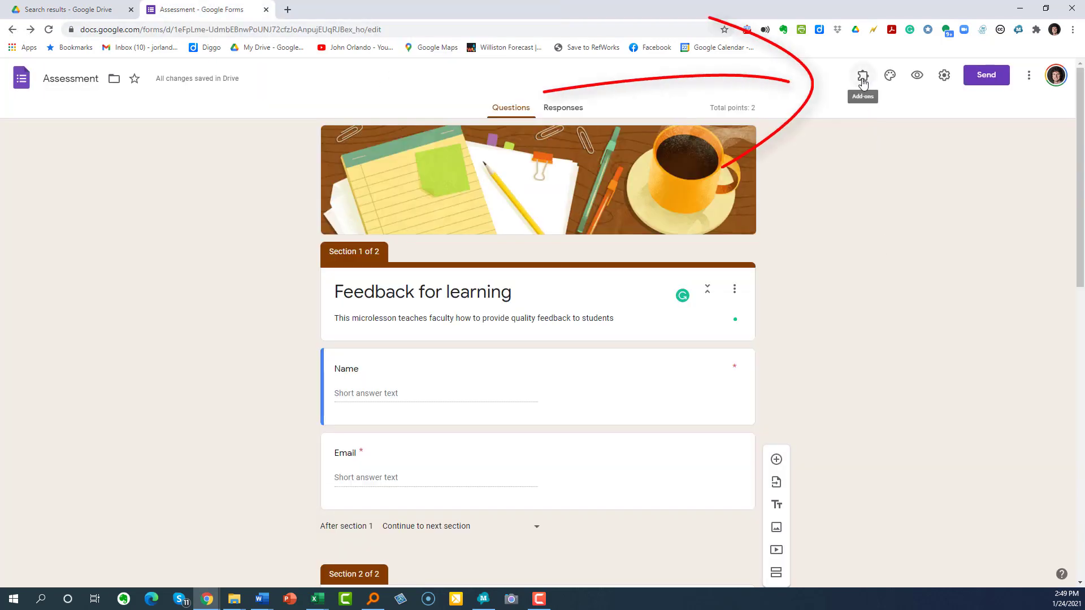
- View the add-ons already installed for the Assessment form, and open the marketplace of add-ons that work with Forms
{"action": "left_click", "coordinate": [863, 82]}
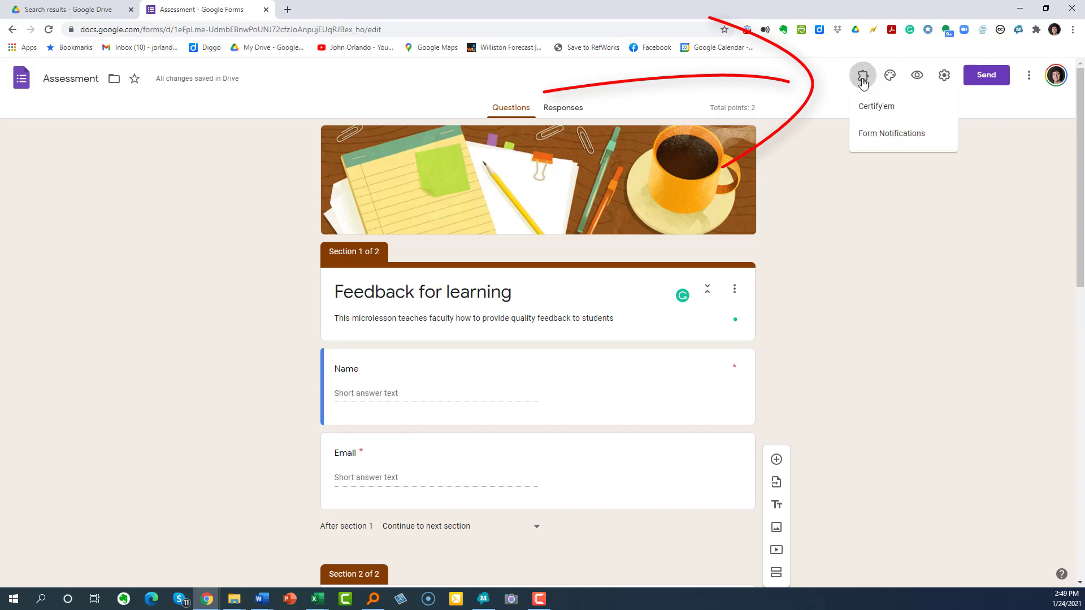
{"action": "left_click", "coordinate": [830, 184]}
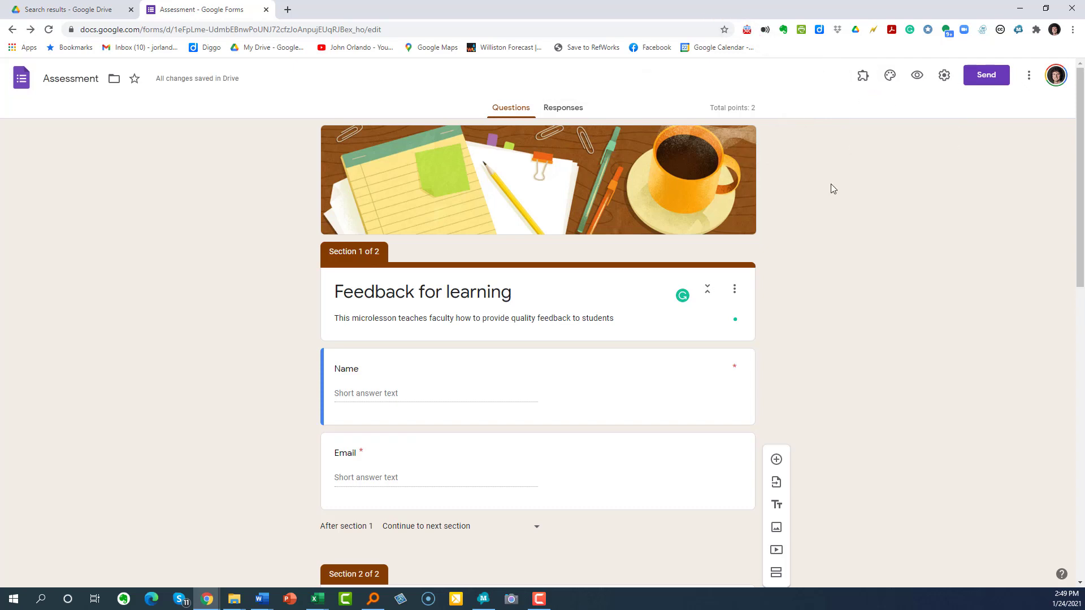
{"action": "left_click", "coordinate": [1030, 75]}
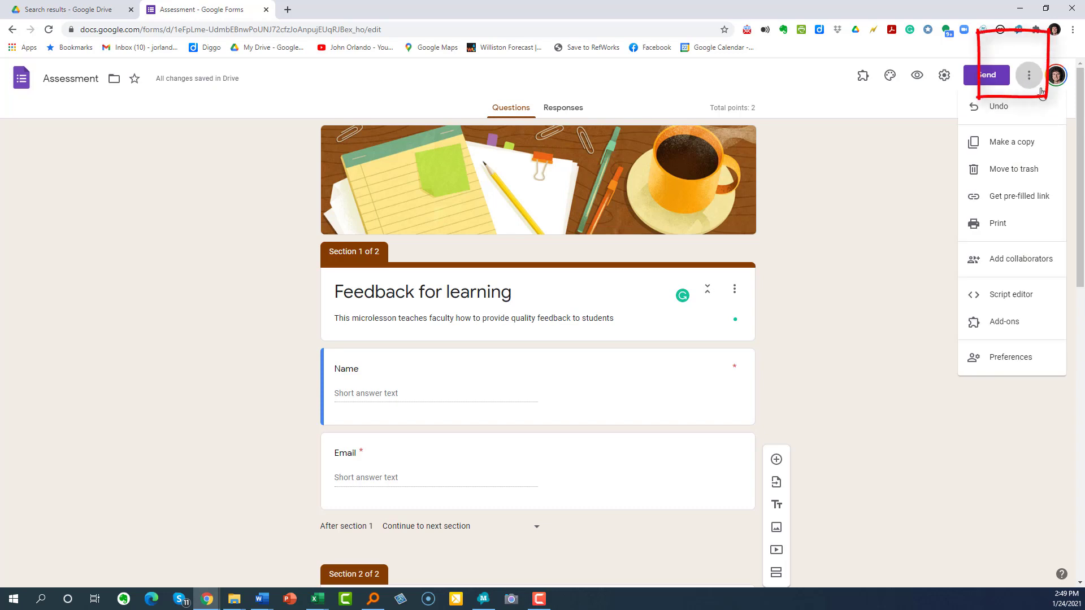
{"action": "left_click", "coordinate": [1009, 329]}
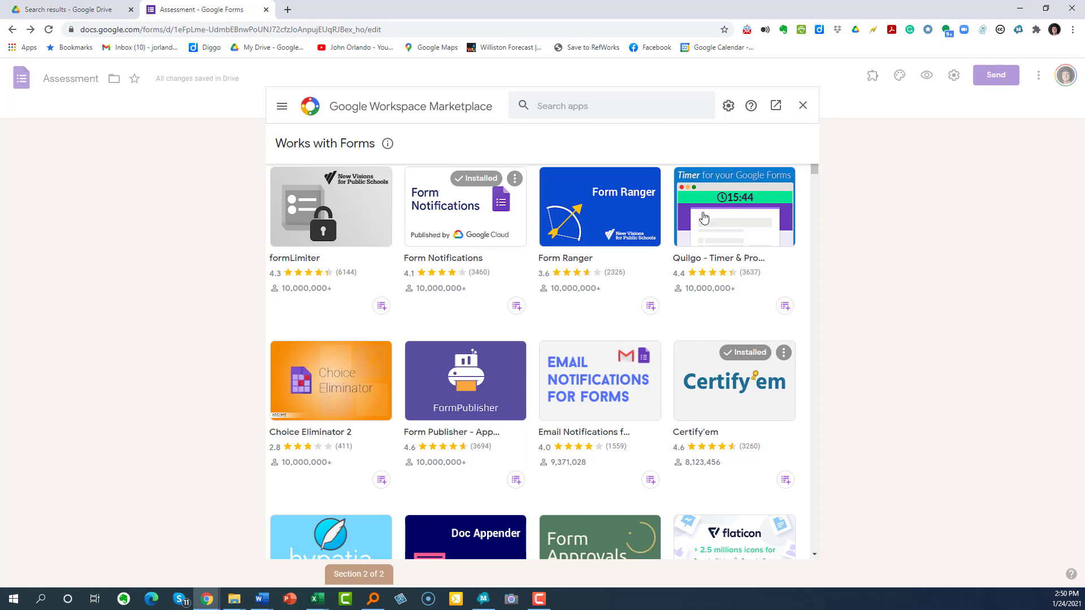
- Examine the marketplace pages of the Form Notifications and Certify'em add-ons, including Certify'em's overview and sample images, and return to the add-on list
{"action": "left_click", "coordinate": [459, 218]}
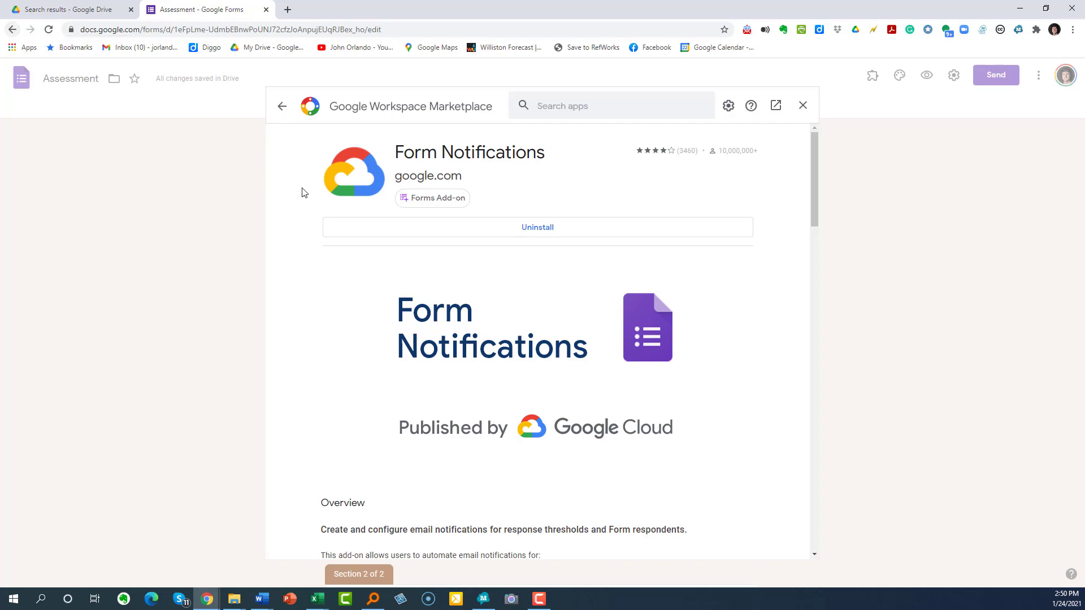
{"action": "left_click", "coordinate": [279, 115]}
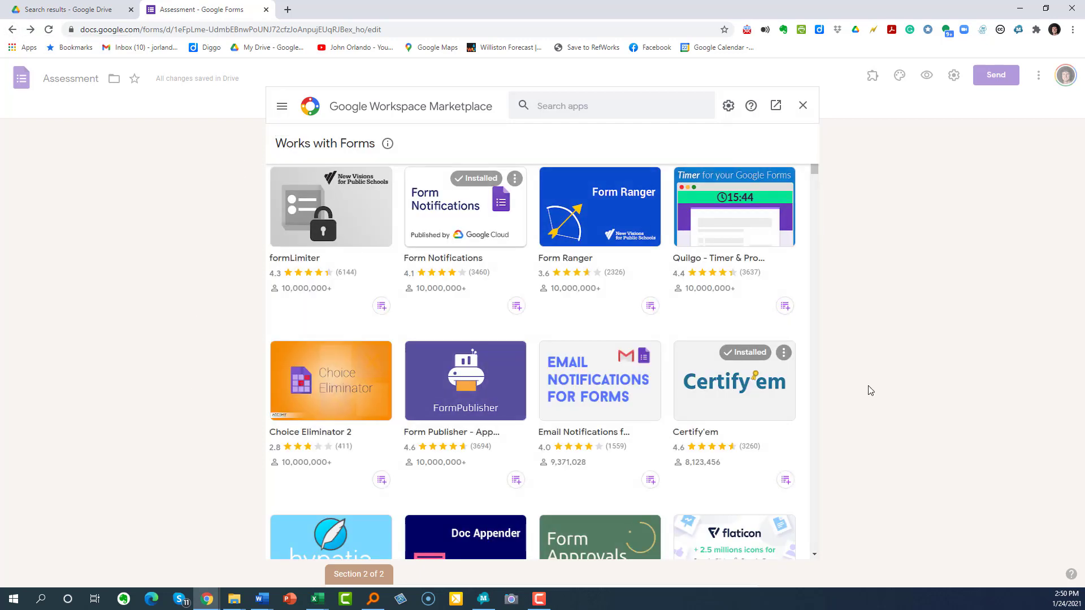
{"action": "left_click", "coordinate": [733, 385]}
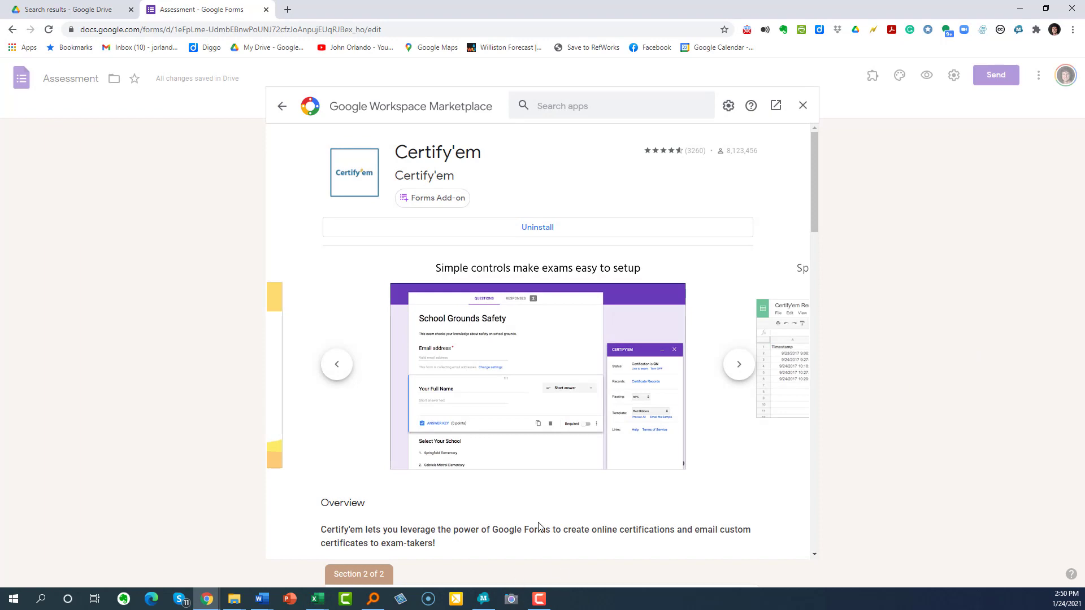
{"action": "scroll", "coordinate": [540, 528], "scroll_direction": "down", "scroll_amount": 2}
{"action": "scroll", "coordinate": [540, 528], "scroll_direction": "down", "scroll_amount": 4}
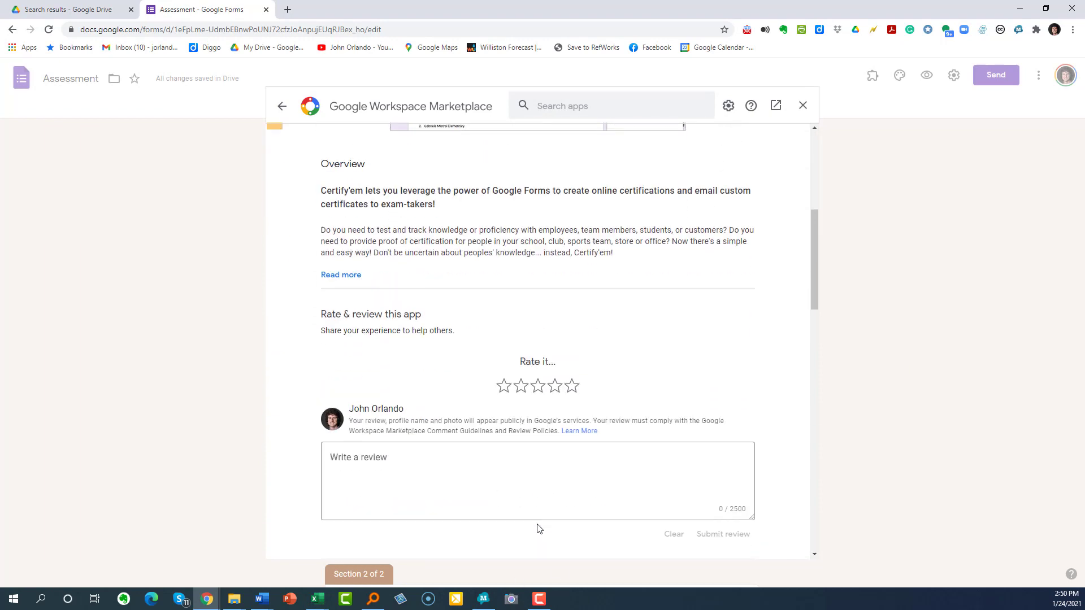
{"action": "scroll", "coordinate": [539, 528], "scroll_direction": "up", "scroll_amount": 4}
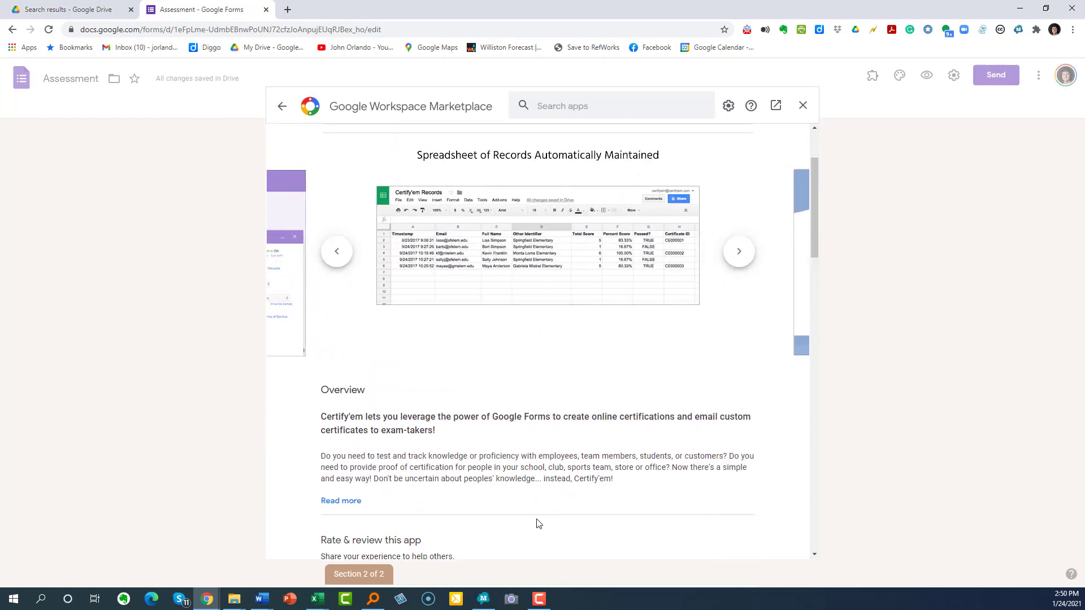
{"action": "scroll", "coordinate": [525, 495], "scroll_direction": "up", "scroll_amount": 1}
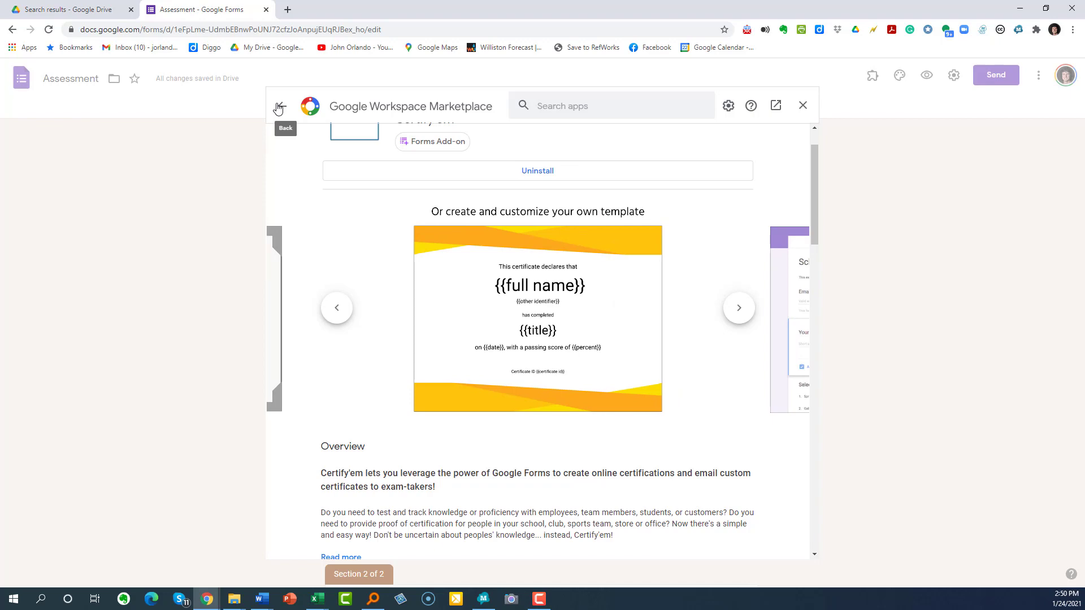
{"action": "left_click", "coordinate": [278, 109]}
- Browse the other add-ons available for Forms, and close the marketplace to return to the form
{"action": "scroll", "coordinate": [734, 416], "scroll_direction": "down", "scroll_amount": 8}
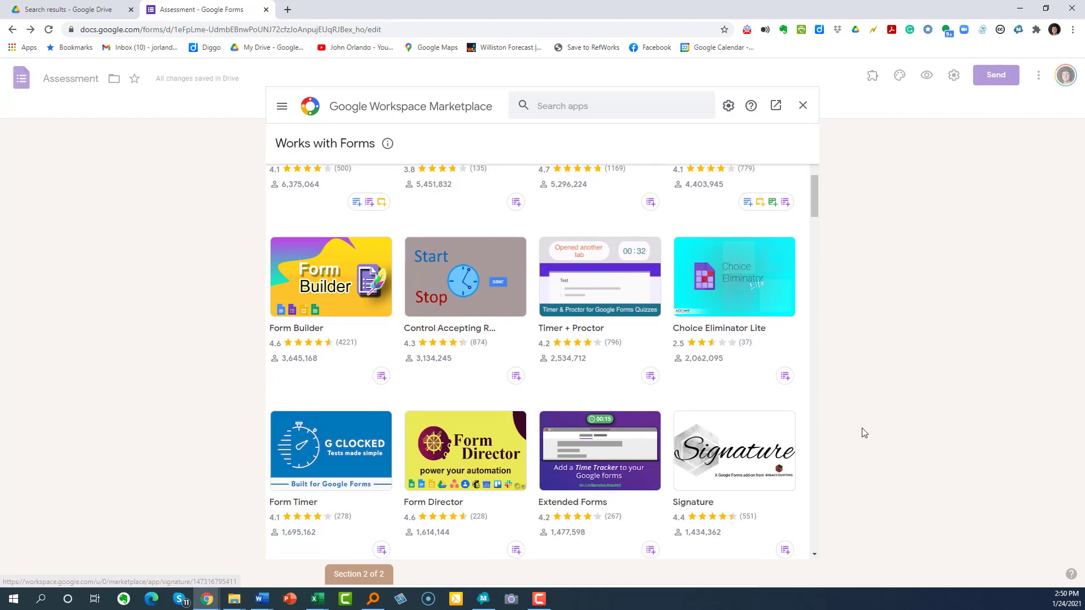
{"action": "scroll", "coordinate": [782, 429], "scroll_direction": "up", "scroll_amount": 6}
{"action": "left_click", "coordinate": [943, 382]}
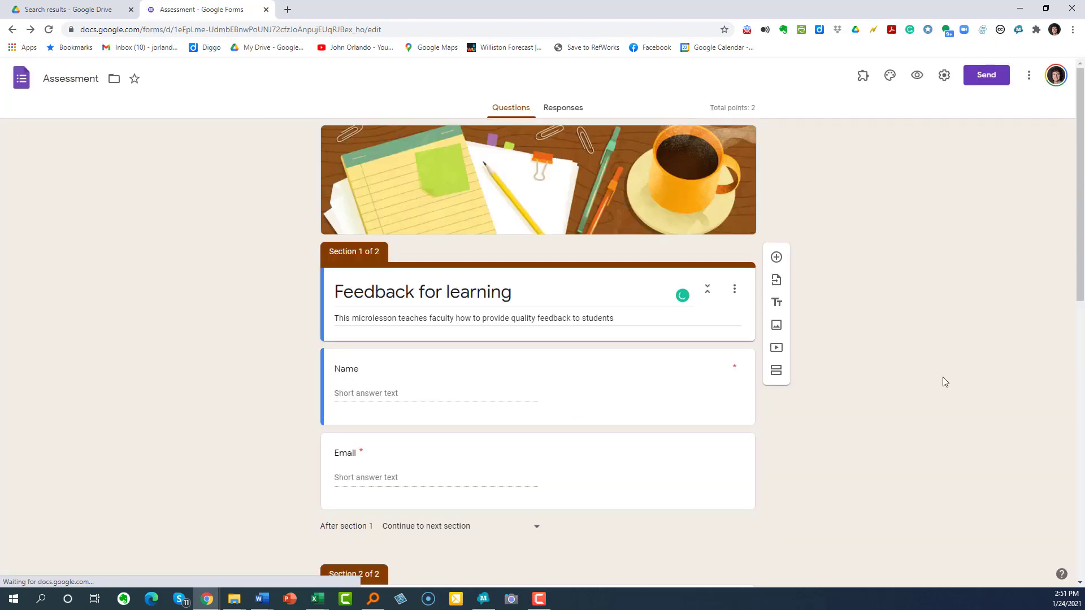